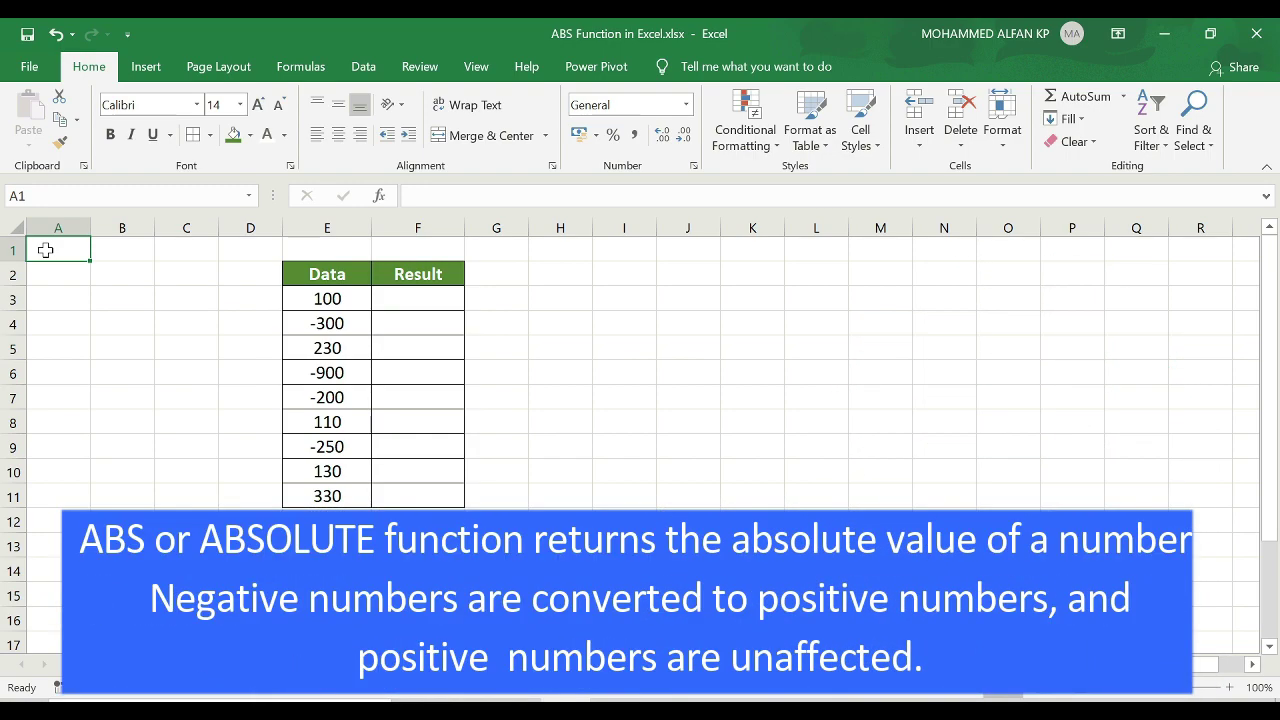
# Enter =ABS(E3) in F3, fill it down to F11, then clear F3:F11.
pyautogui.click(417, 298)
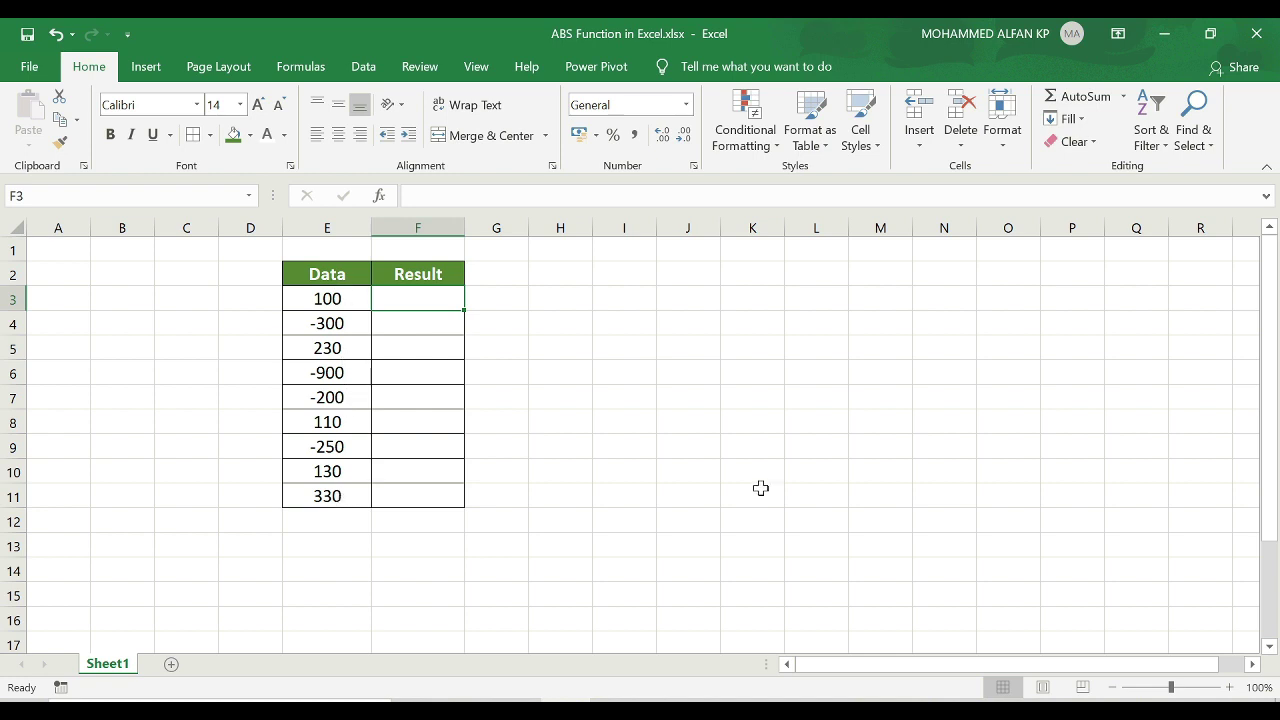
pyautogui.click(513, 340)
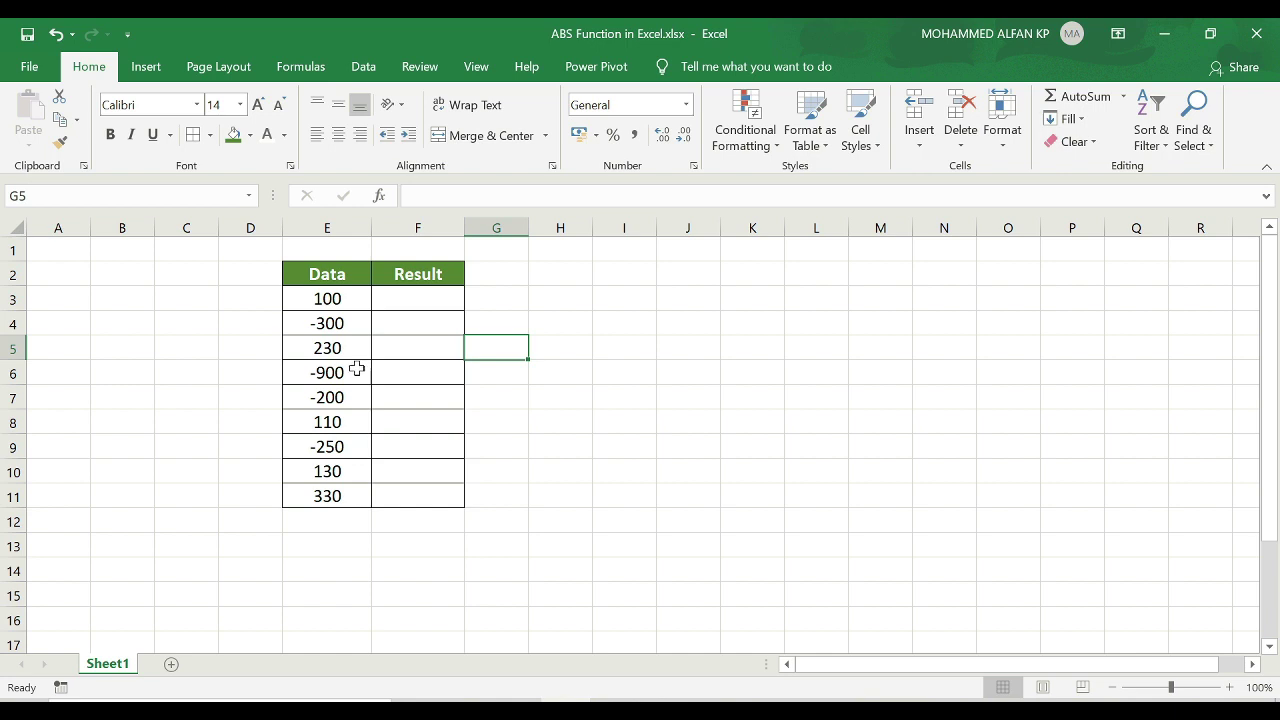
pyautogui.click(403, 297)
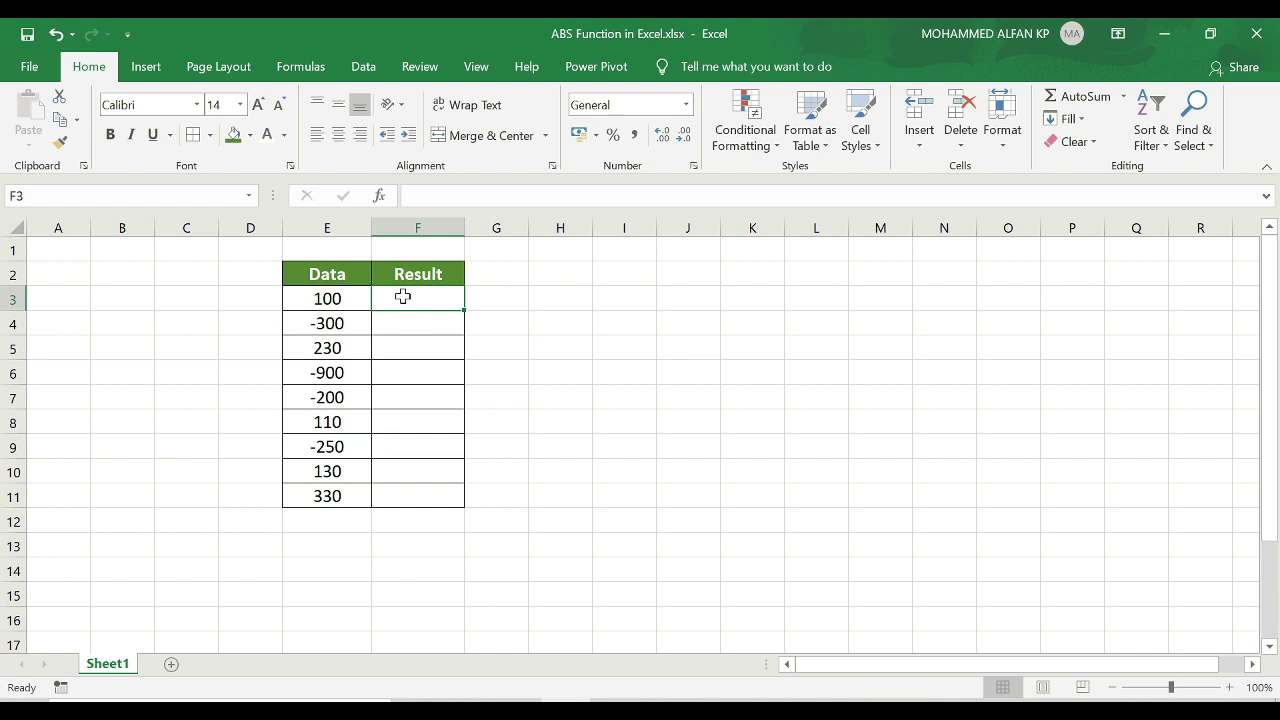
pyautogui.write('=abs')
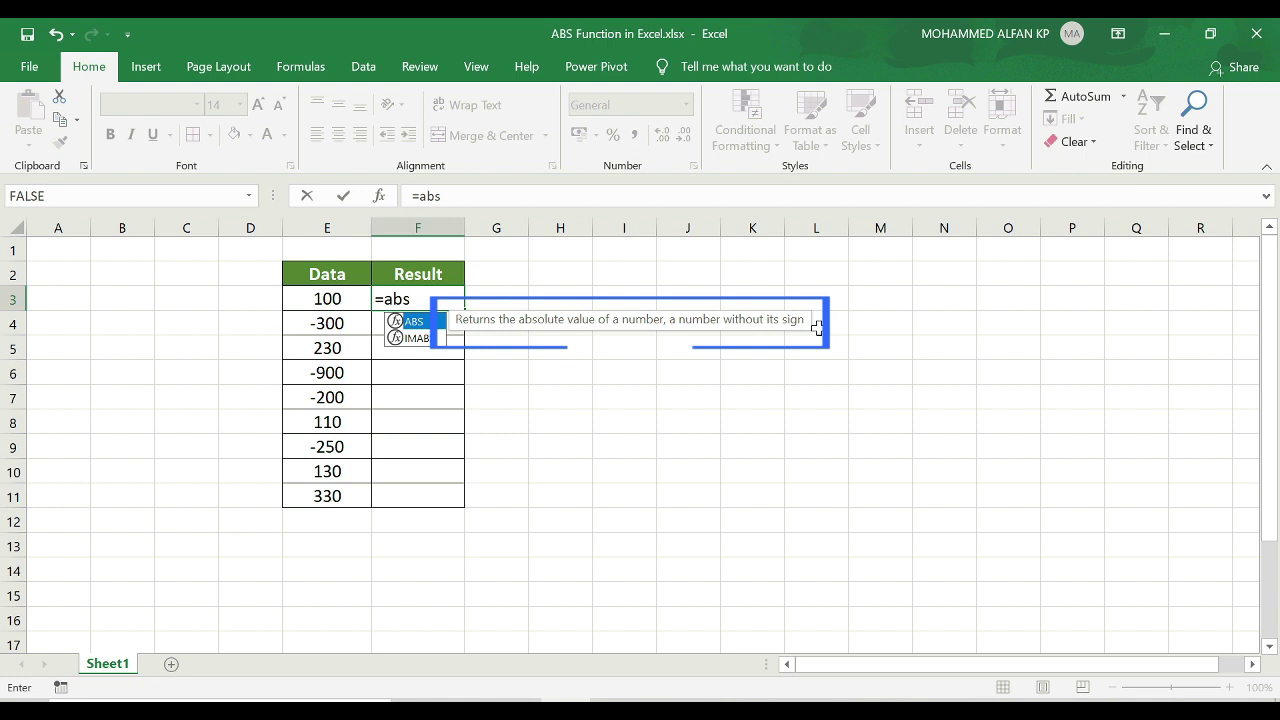
pyautogui.write('(')
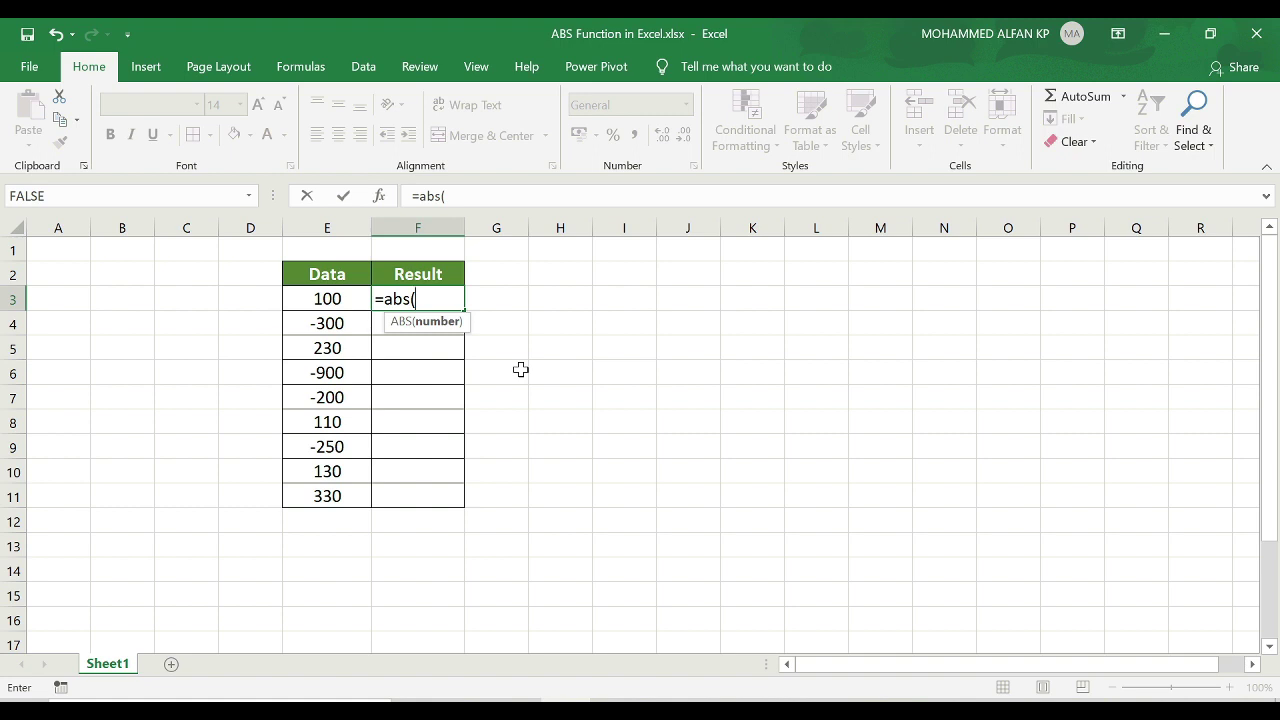
pyautogui.click(330, 299)
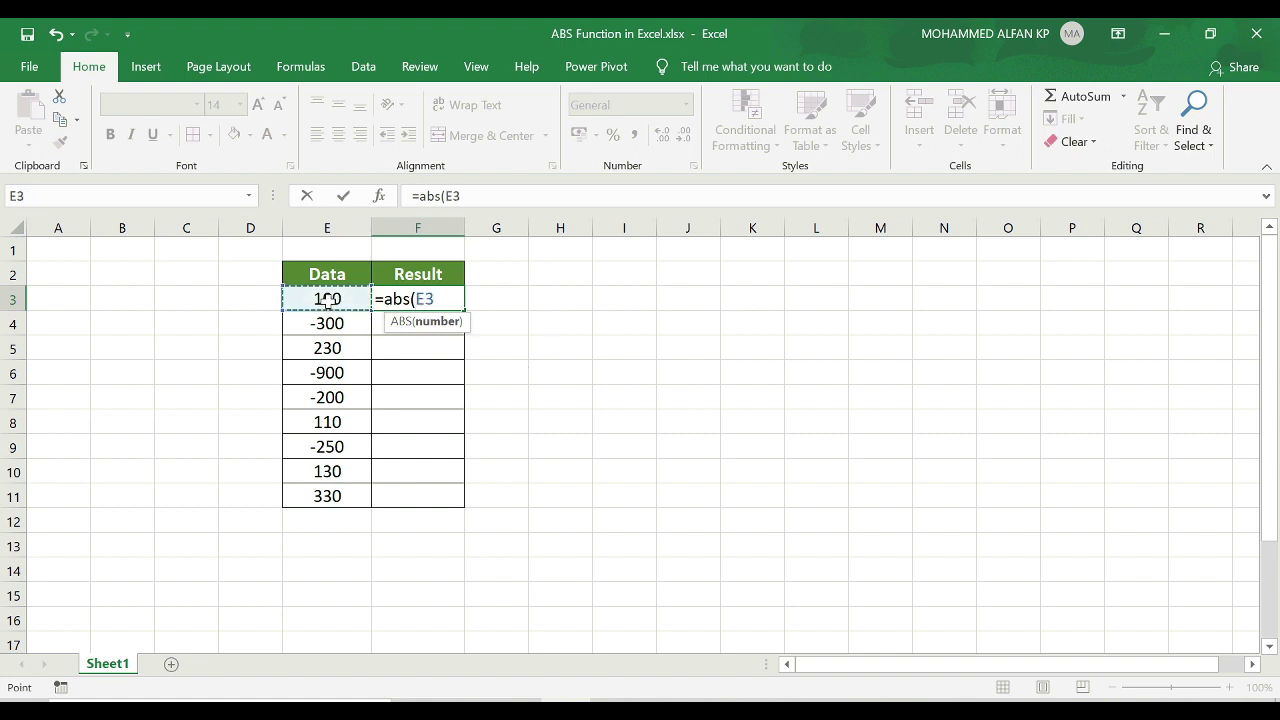
pyautogui.write(')')
pyautogui.press('Return')
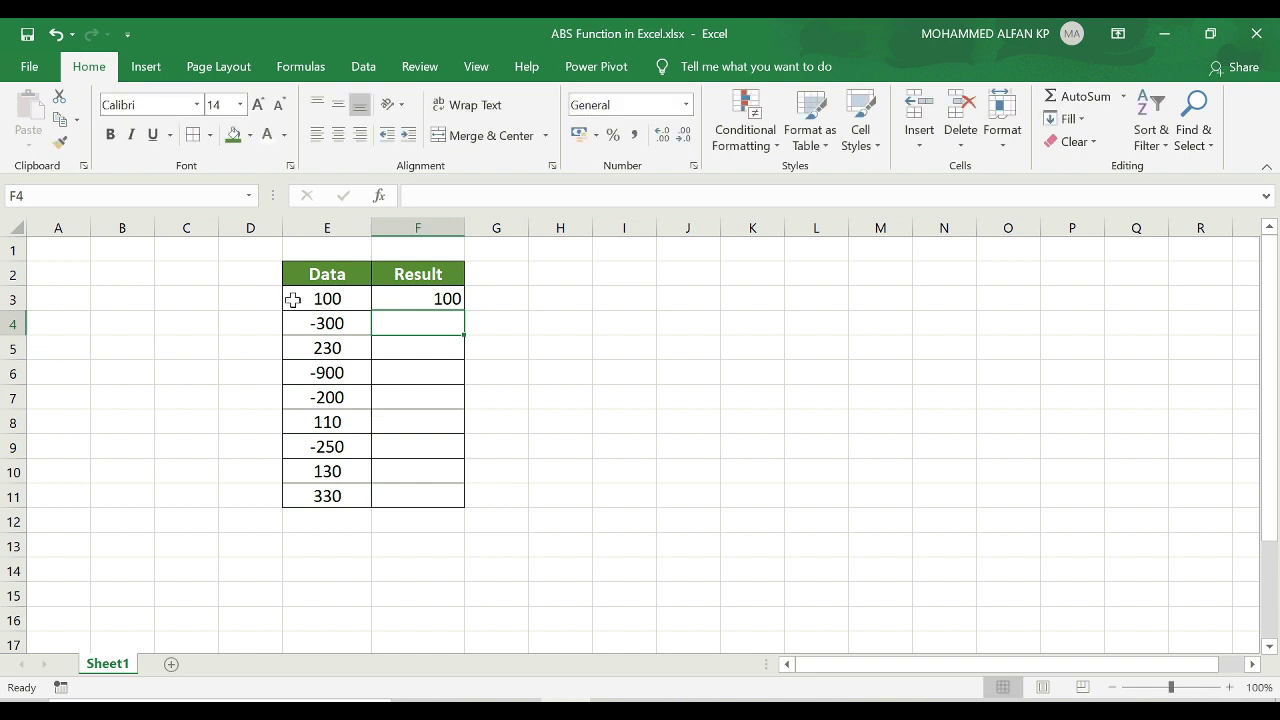
pyautogui.click(430, 298)
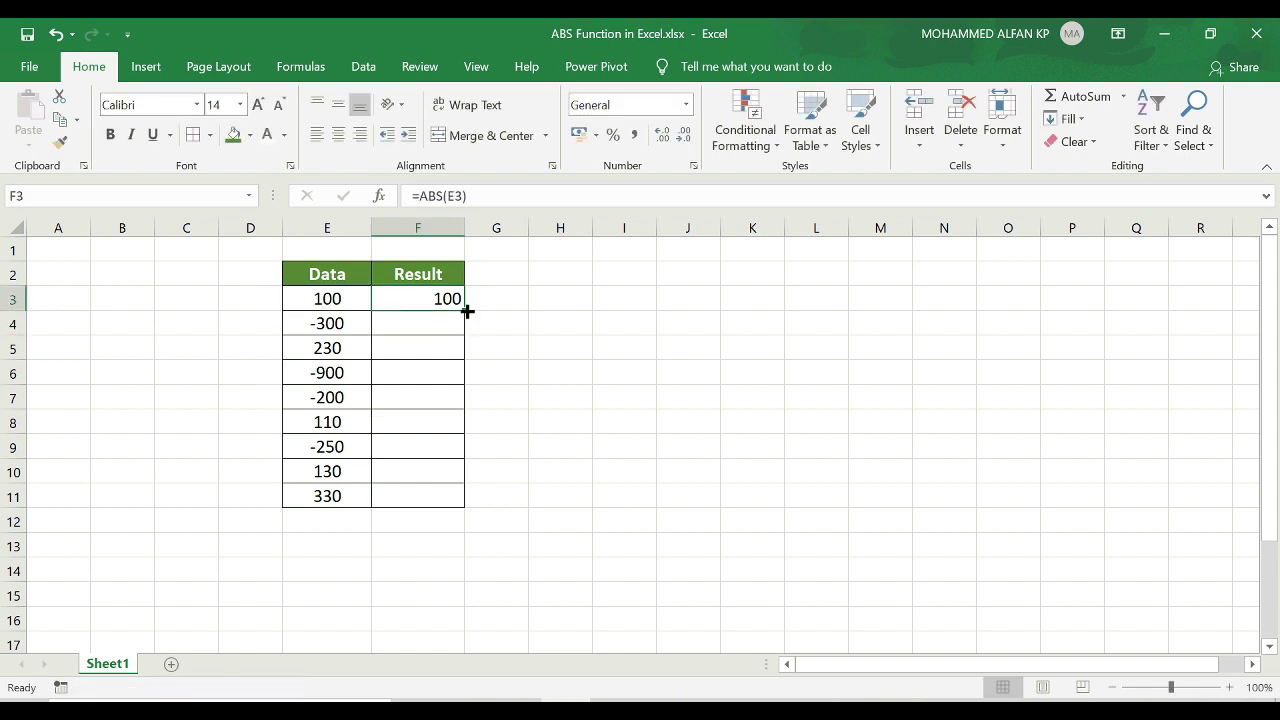
pyautogui.doubleClick(467, 311)
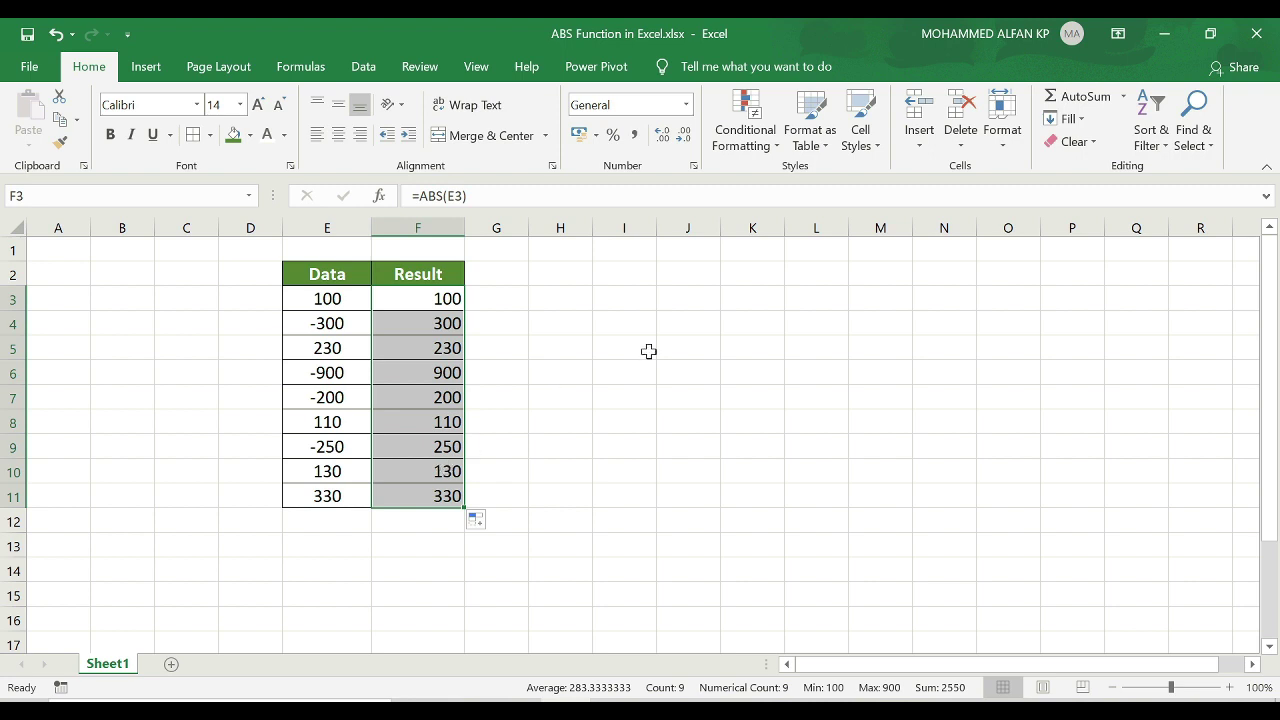
pyautogui.press('Delete')
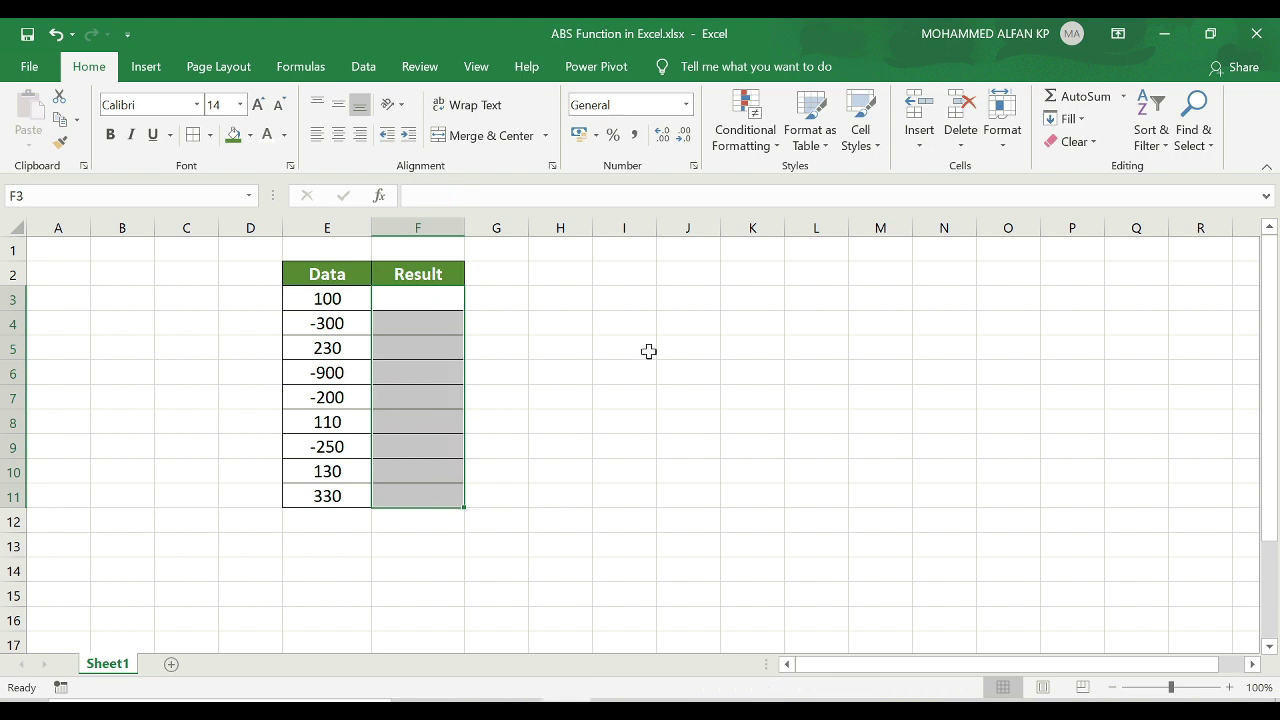
# Replace the value in E5 with the text abc.
pyautogui.click(348, 348)
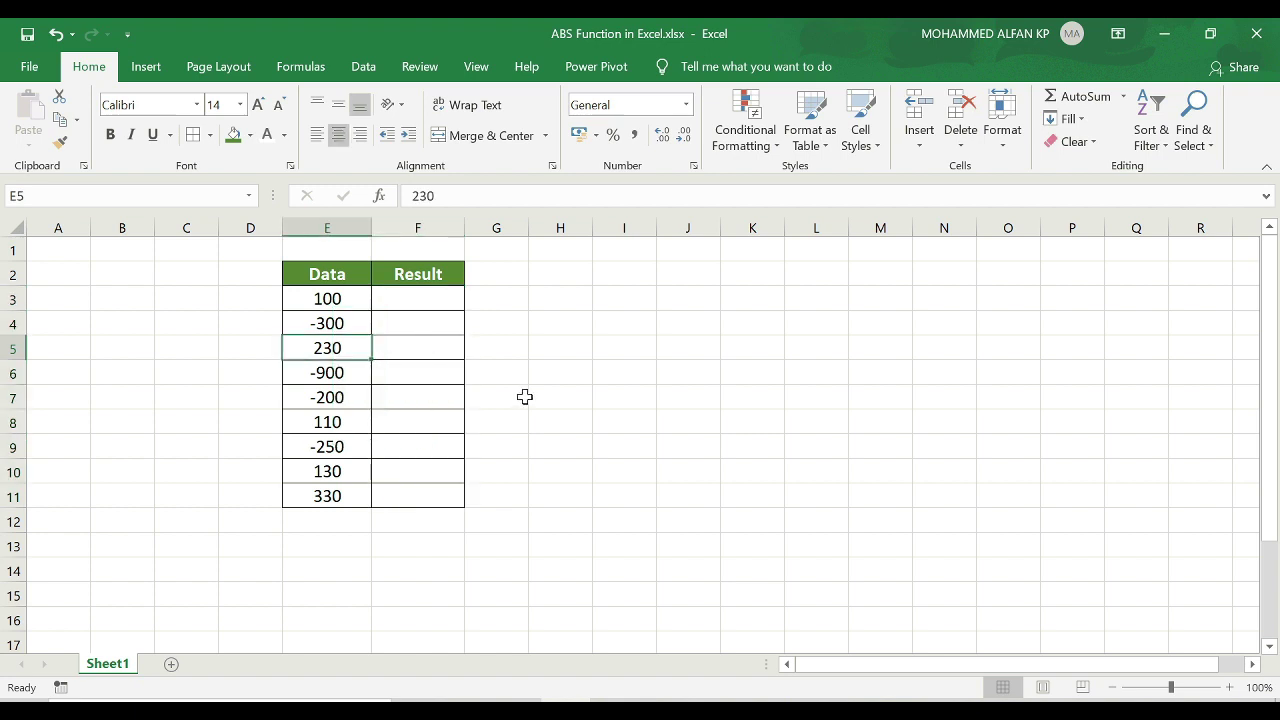
pyautogui.write('abc')
pyautogui.press('Return')
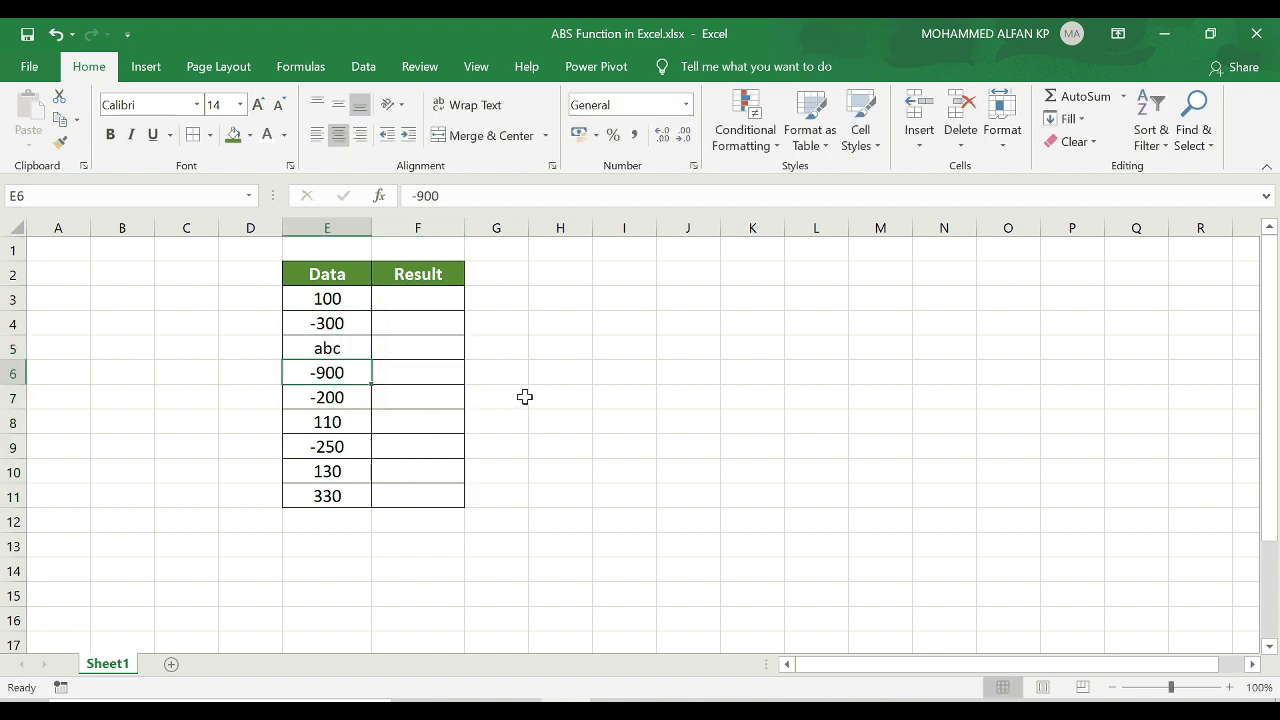
# Refill F3:F11 with =ABS(E3) to see the #VALUE! error, then clear the results.
pyautogui.click(429, 300)
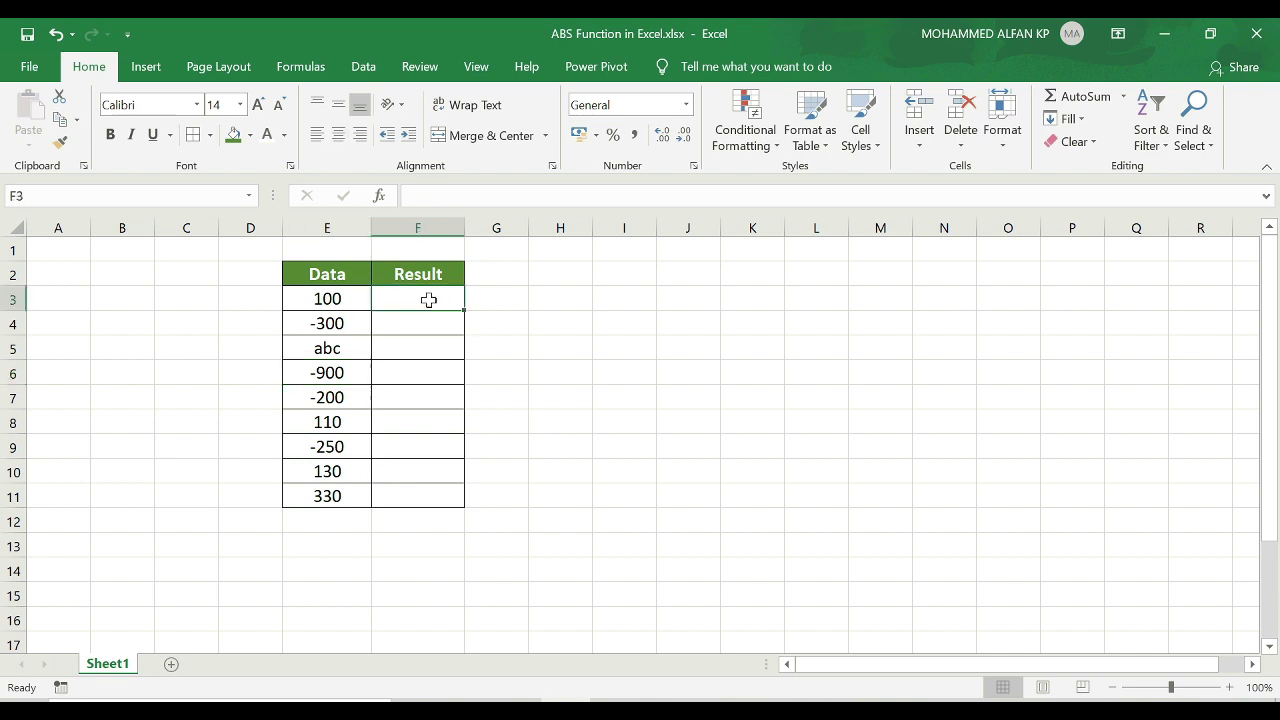
pyautogui.write('=abs(')
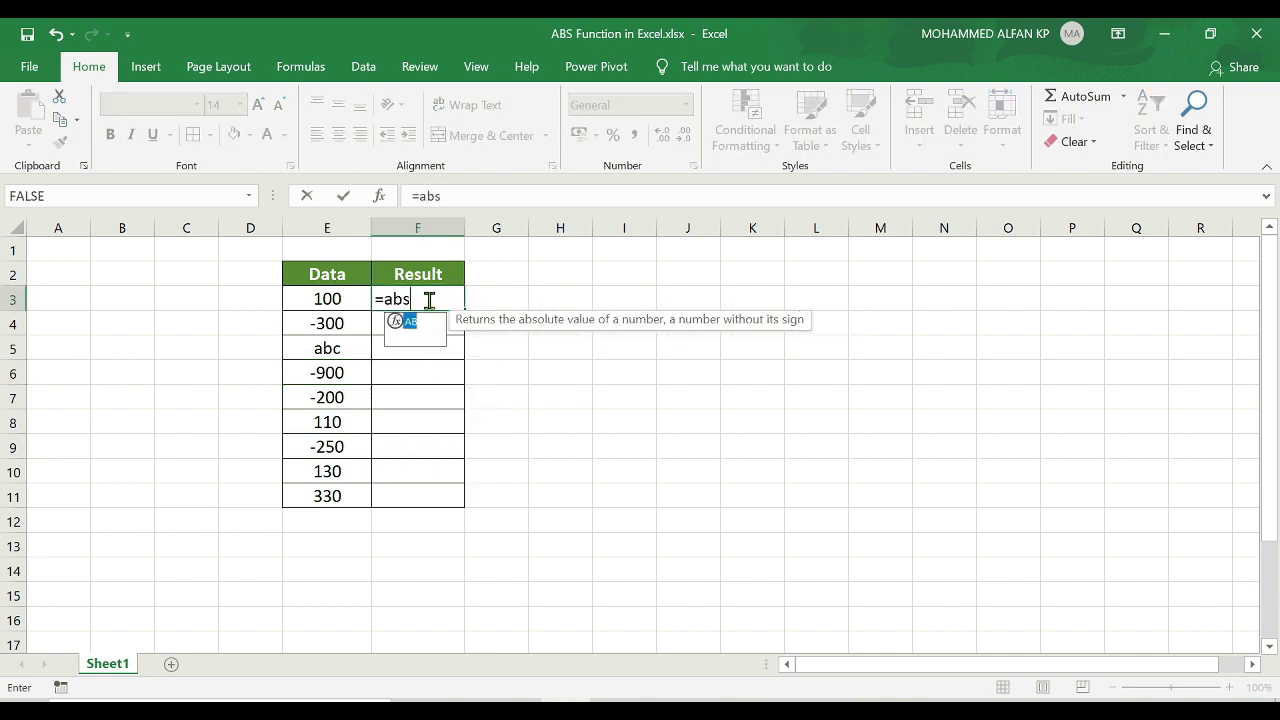
pyautogui.click(355, 300)
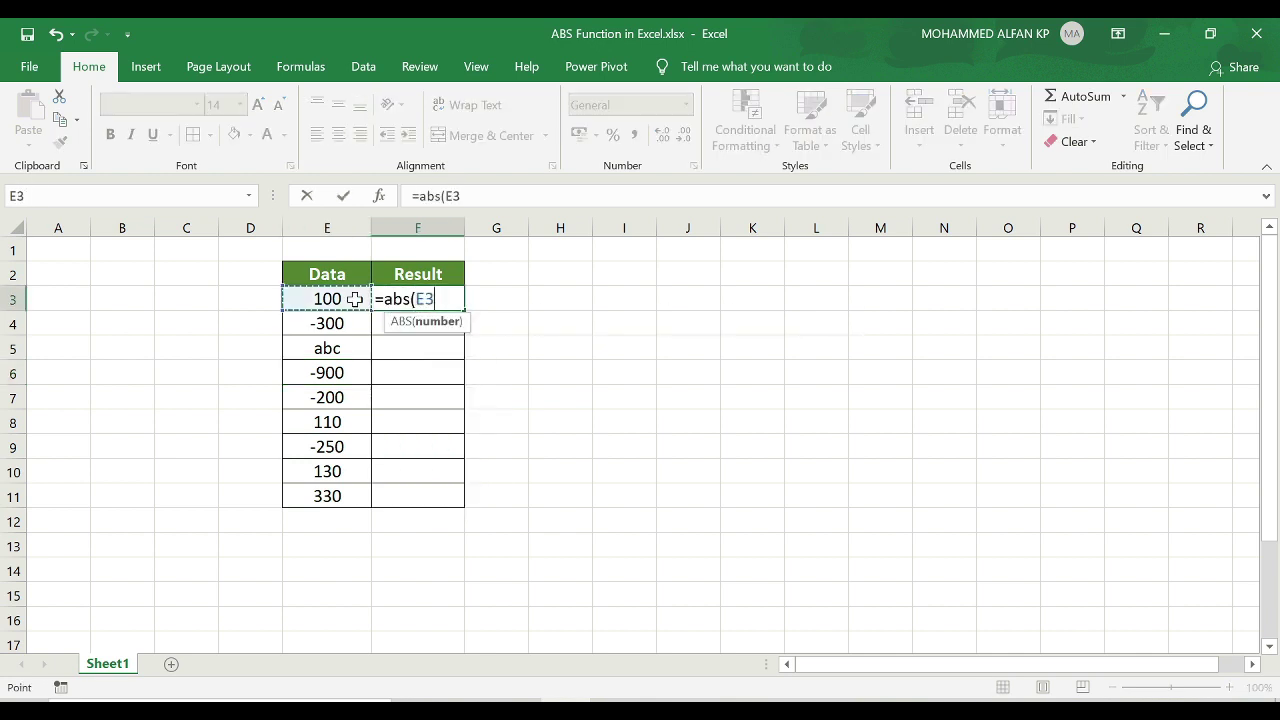
pyautogui.write(')')
pyautogui.press('Return')
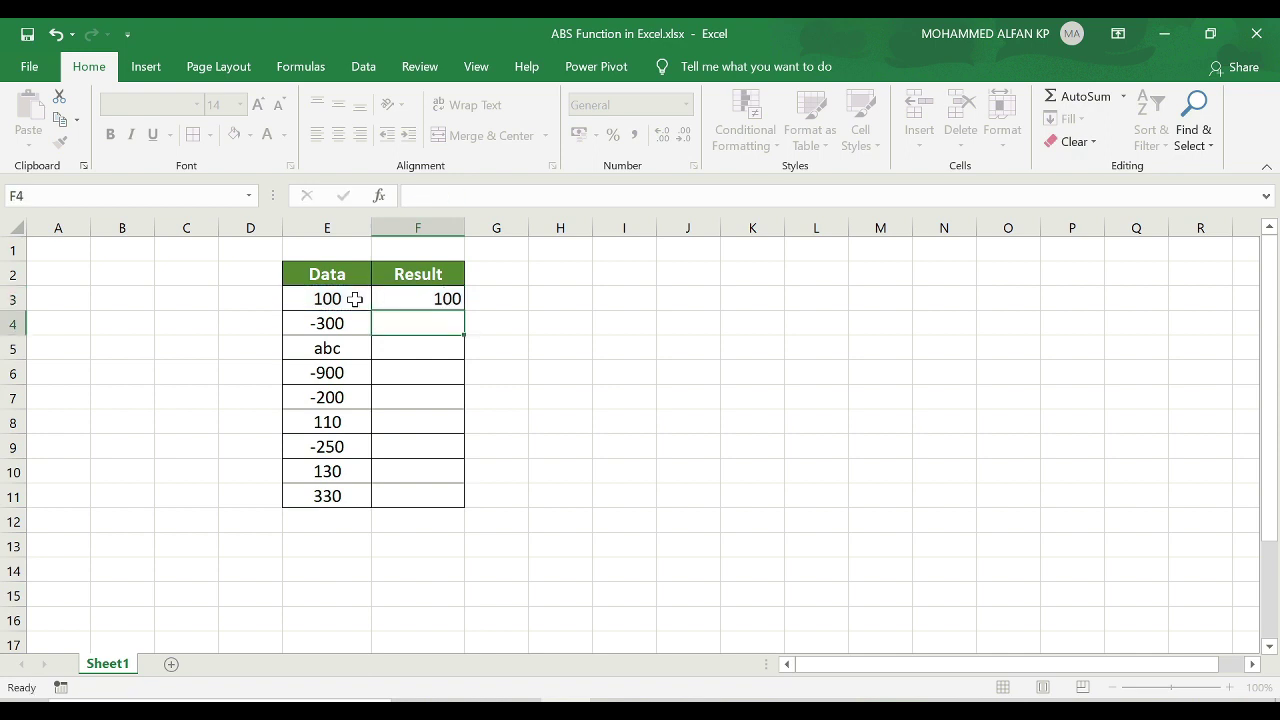
pyautogui.click(447, 303)
pyautogui.doubleClick(465, 309)
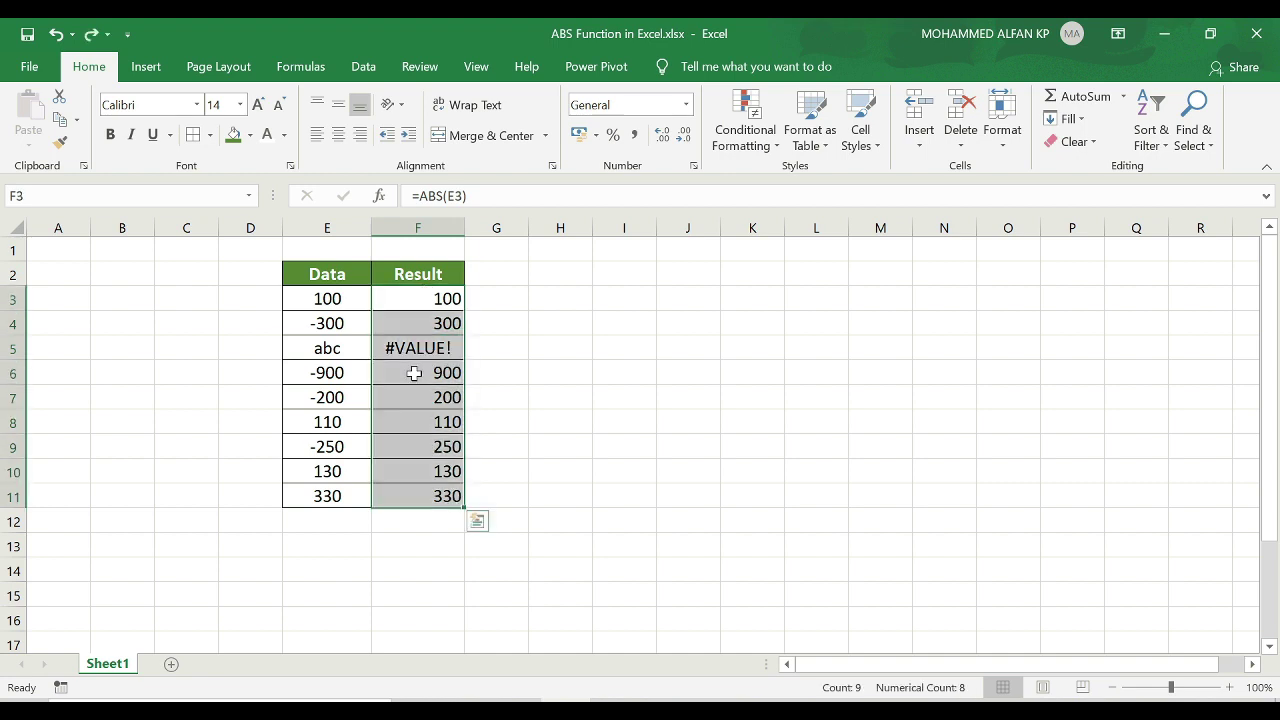
pyautogui.press('Delete')
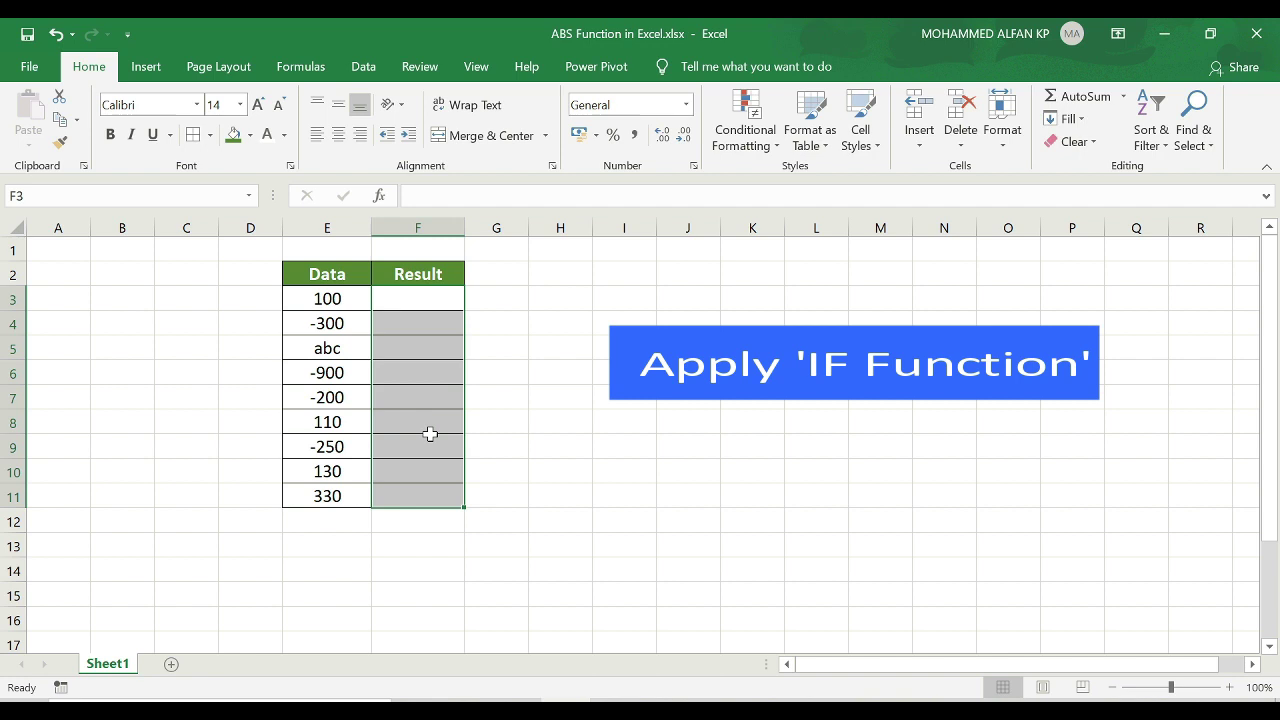
# Enter =IF(E3<0,-E3,E3) in F3 and fill it down to F11.
pyautogui.click(422, 298)
pyautogui.write('=i')
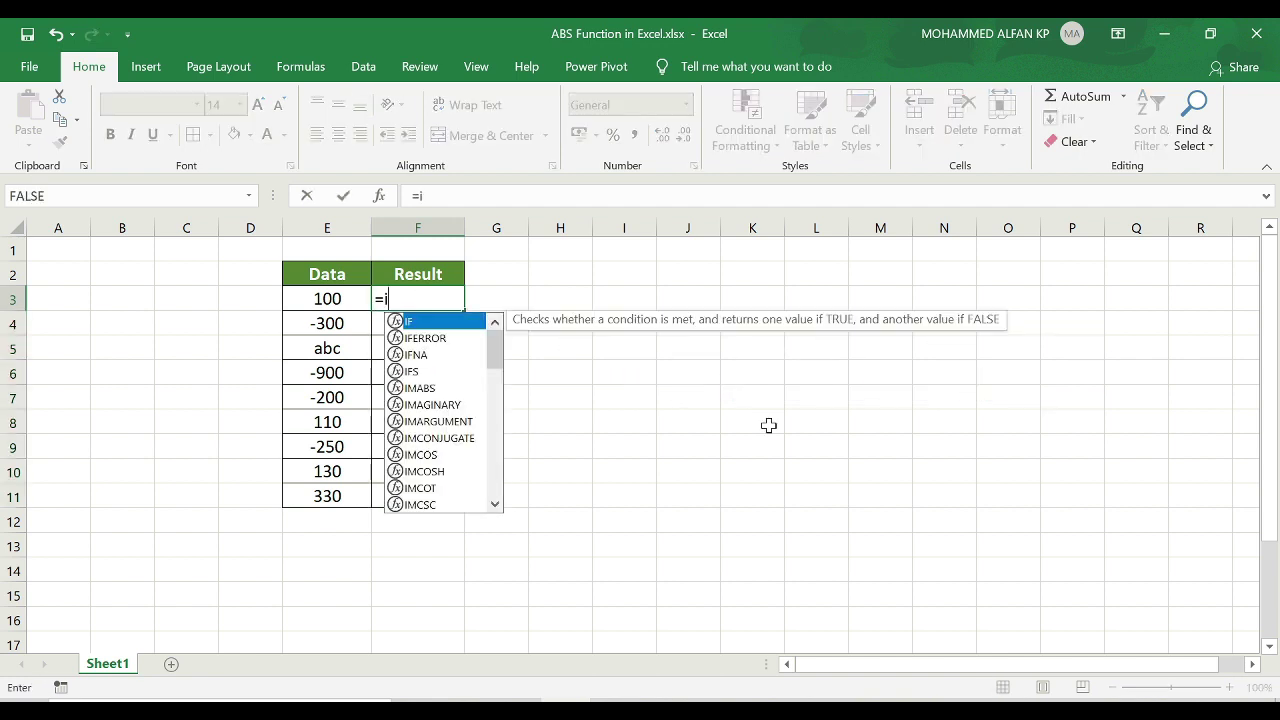
pyautogui.write('f(')
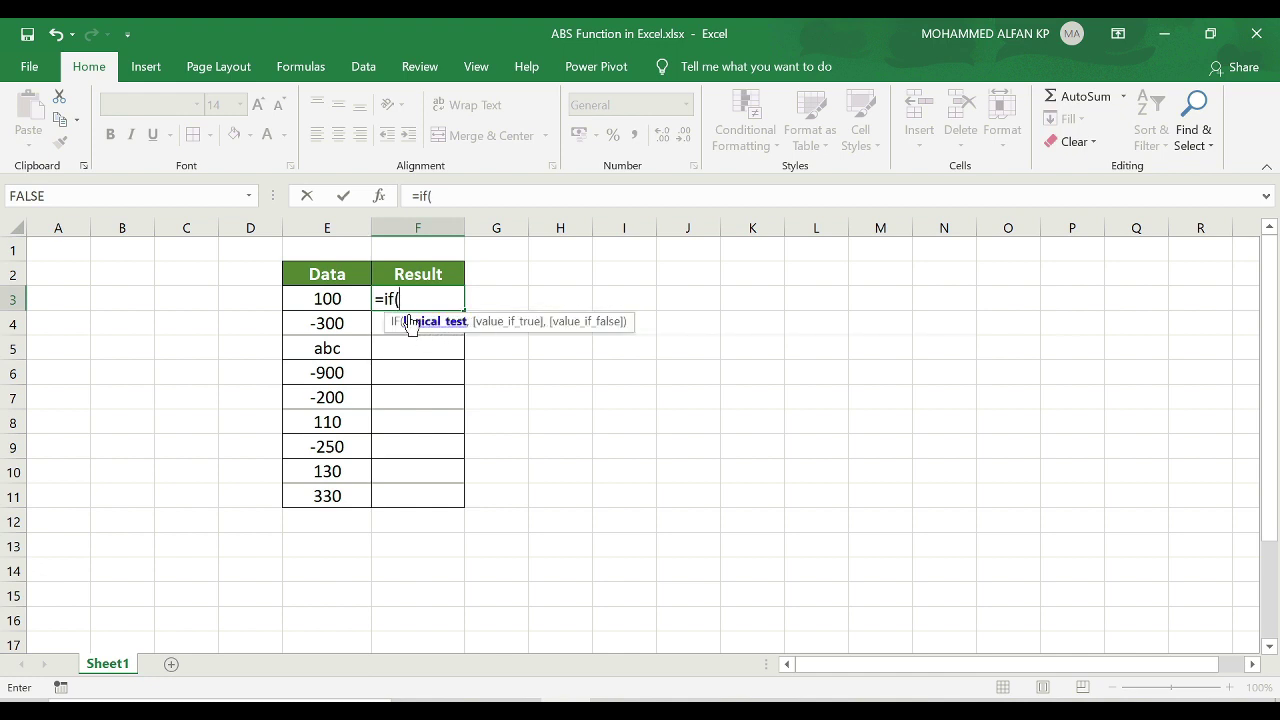
pyautogui.click(343, 299)
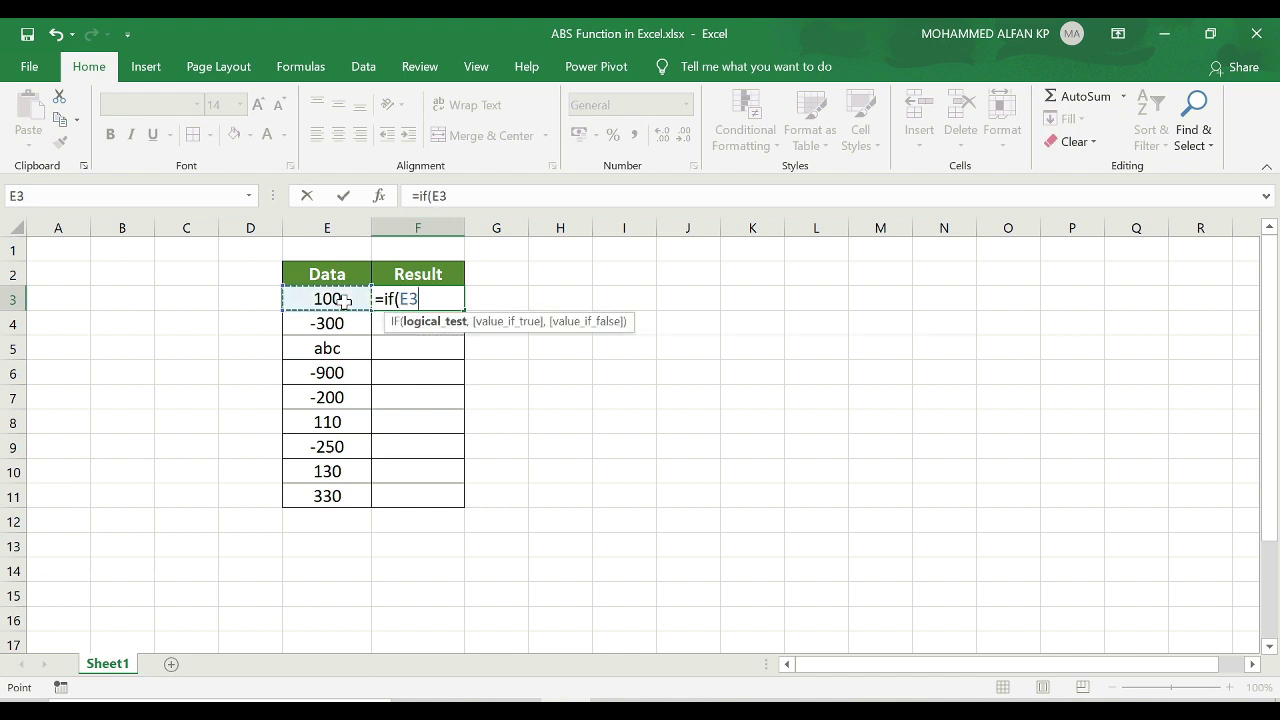
pyautogui.write('<0')
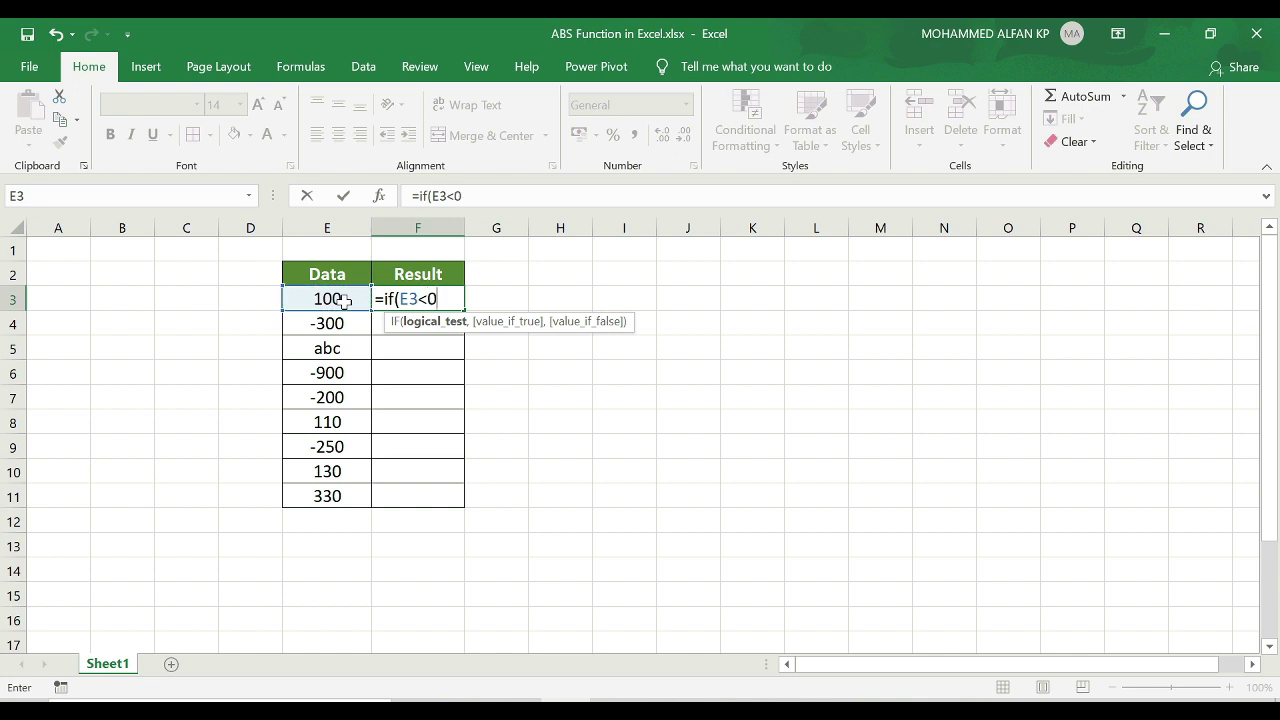
pyautogui.write(',-')
pyautogui.click(343, 299)
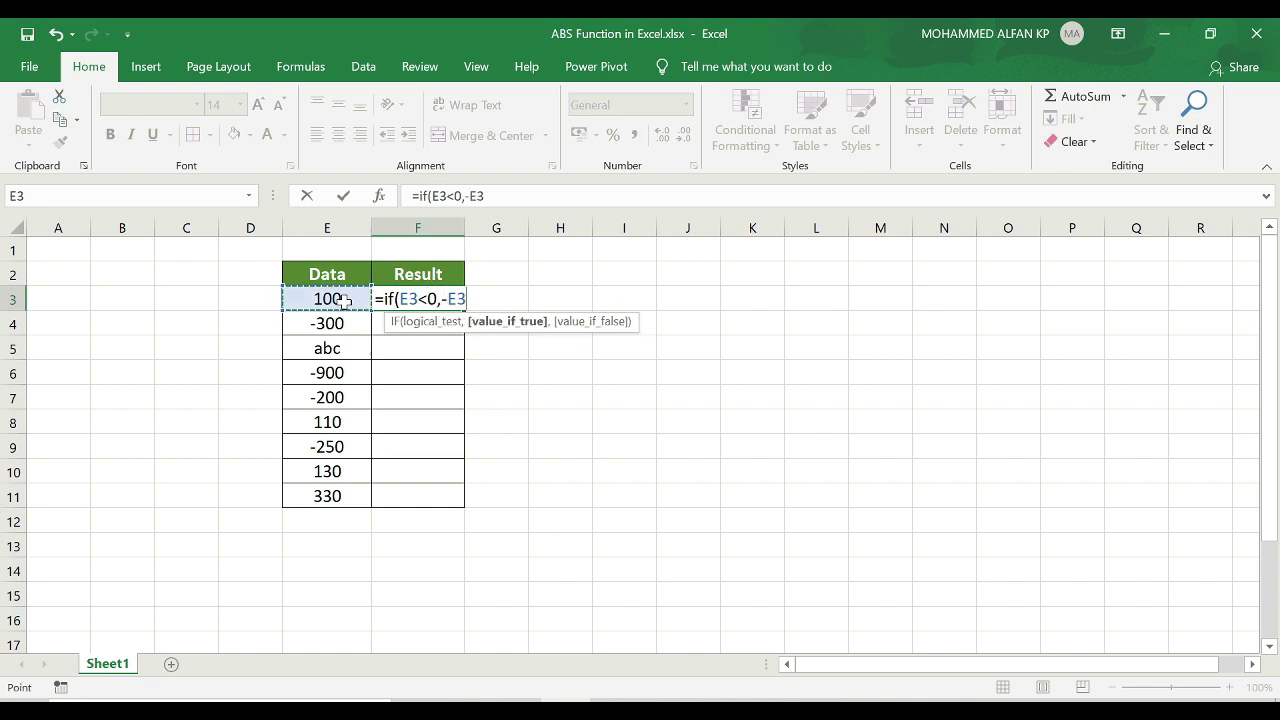
pyautogui.write(',')
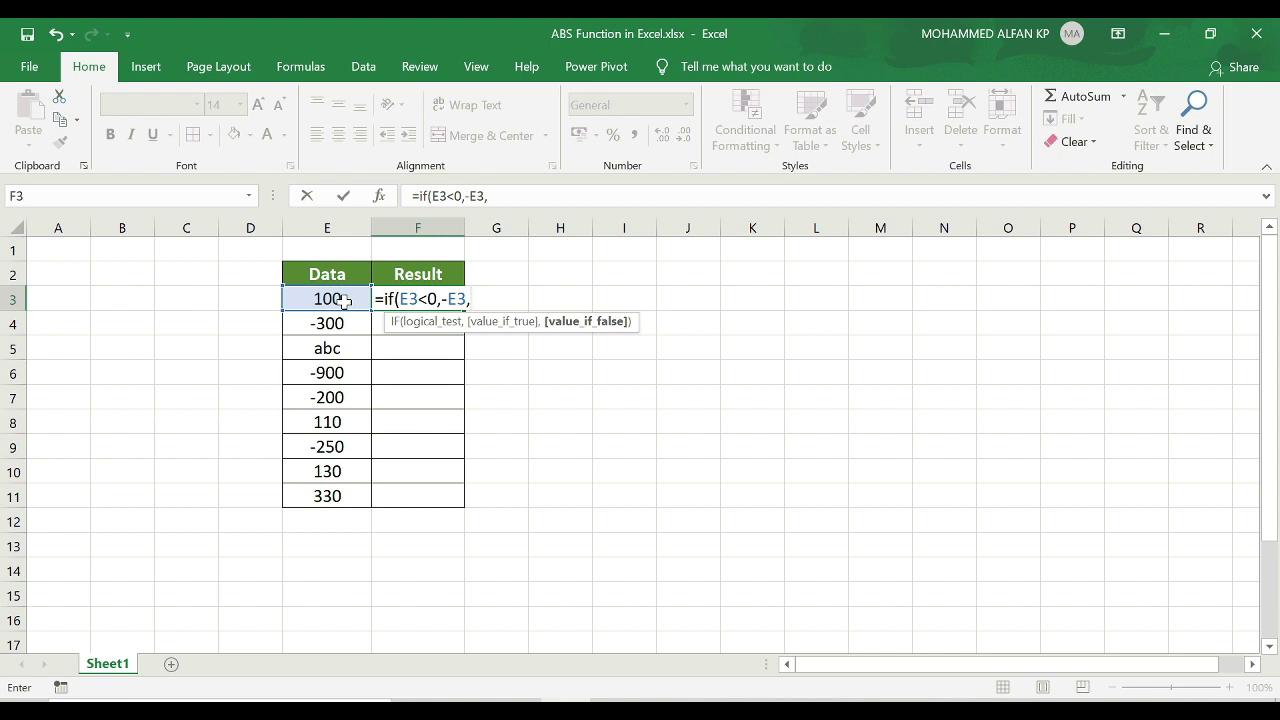
pyautogui.click(343, 299)
pyautogui.write(')')
pyautogui.press('Return')
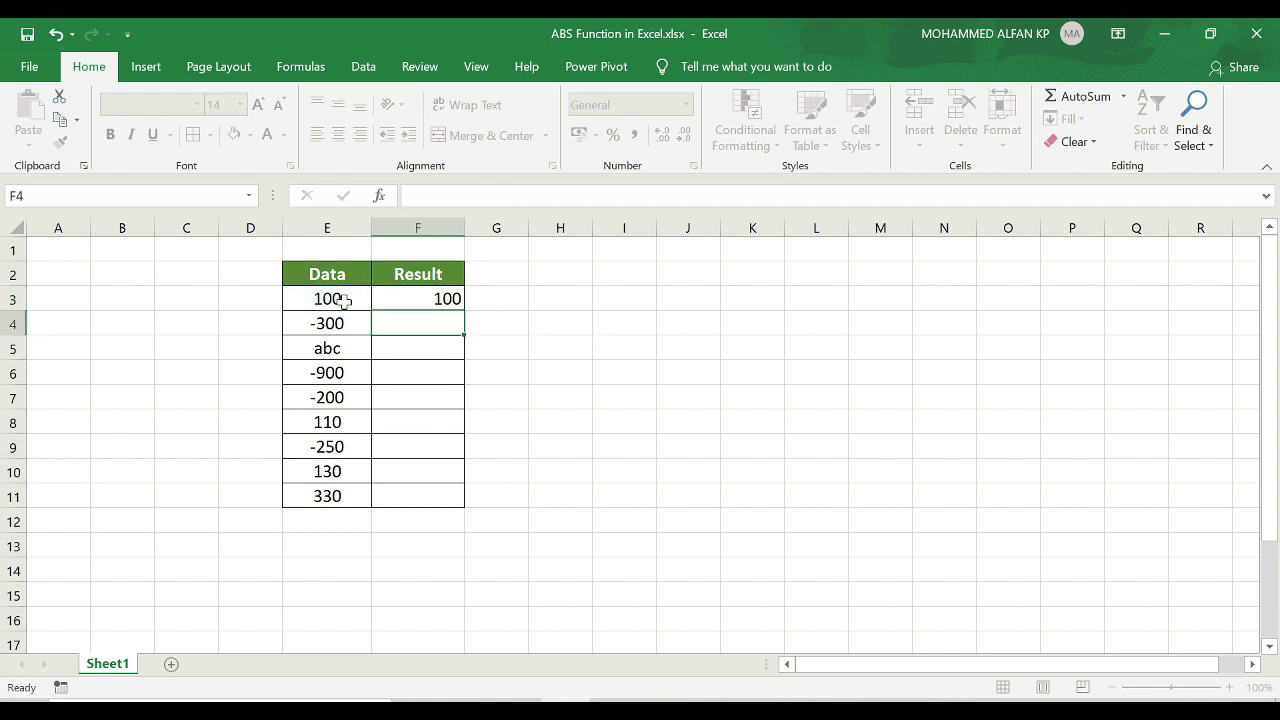
pyautogui.click(455, 299)
pyautogui.doubleClick(464, 310)
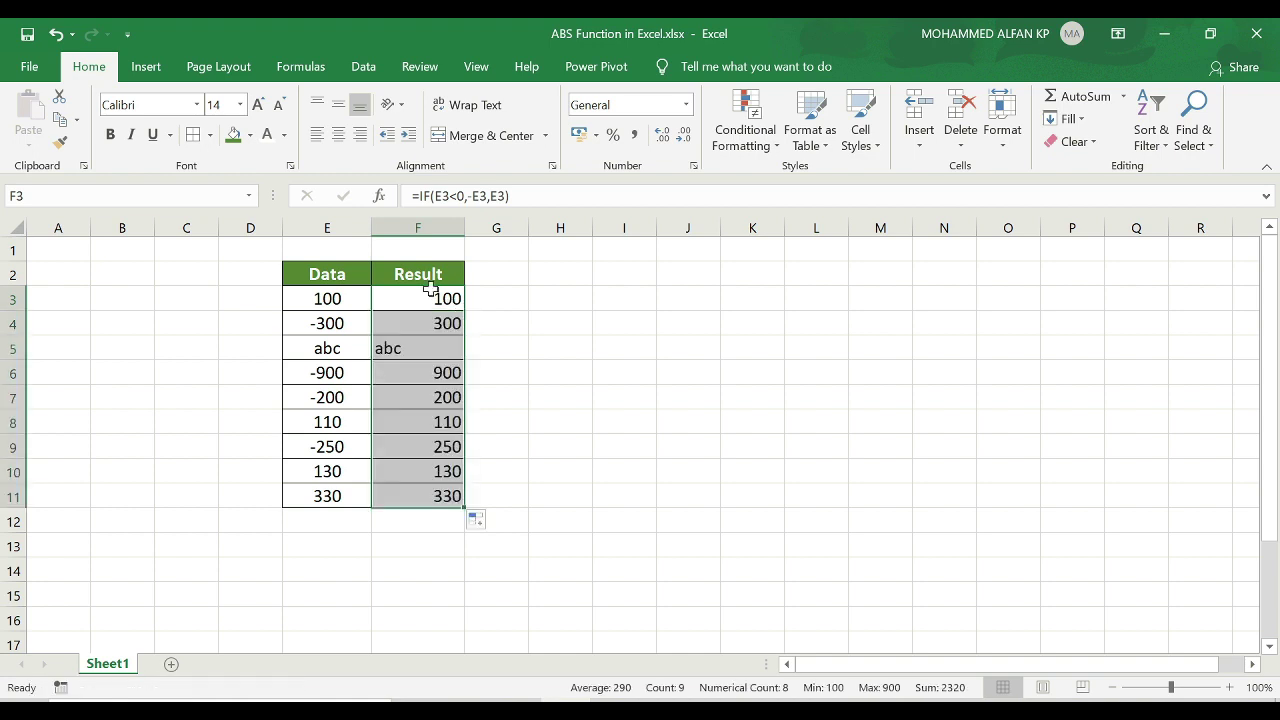
# Try -200 and then xyz in E5, then undo the recent edits.
pyautogui.click(333, 348)
pyautogui.write('-200')
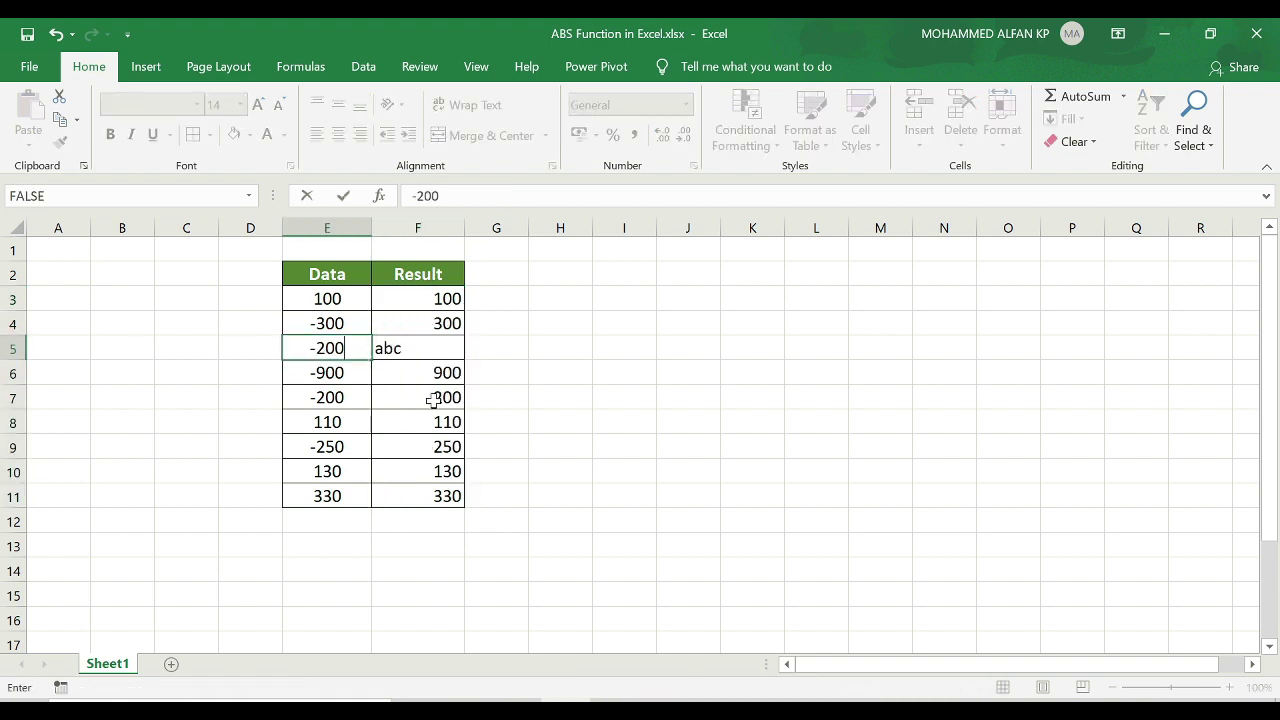
pyautogui.press('Return')
pyautogui.click(358, 347)
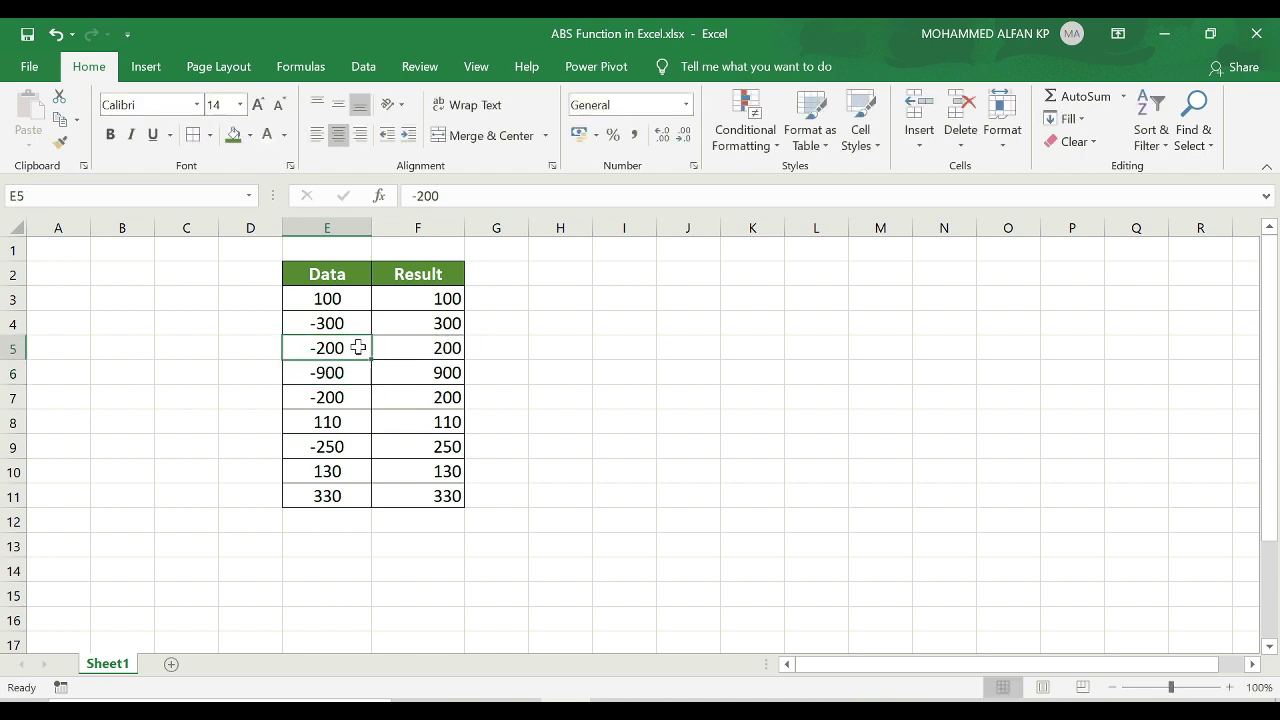
pyautogui.write('xyz')
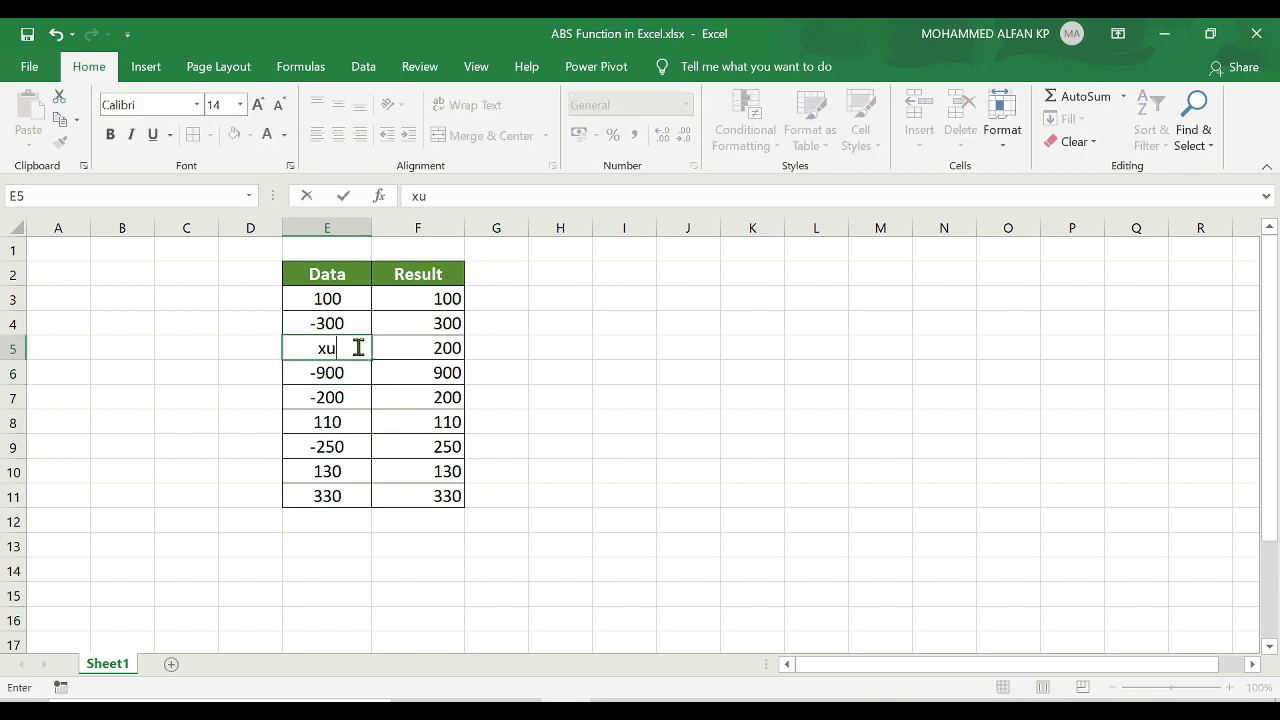
pyautogui.press('Return')
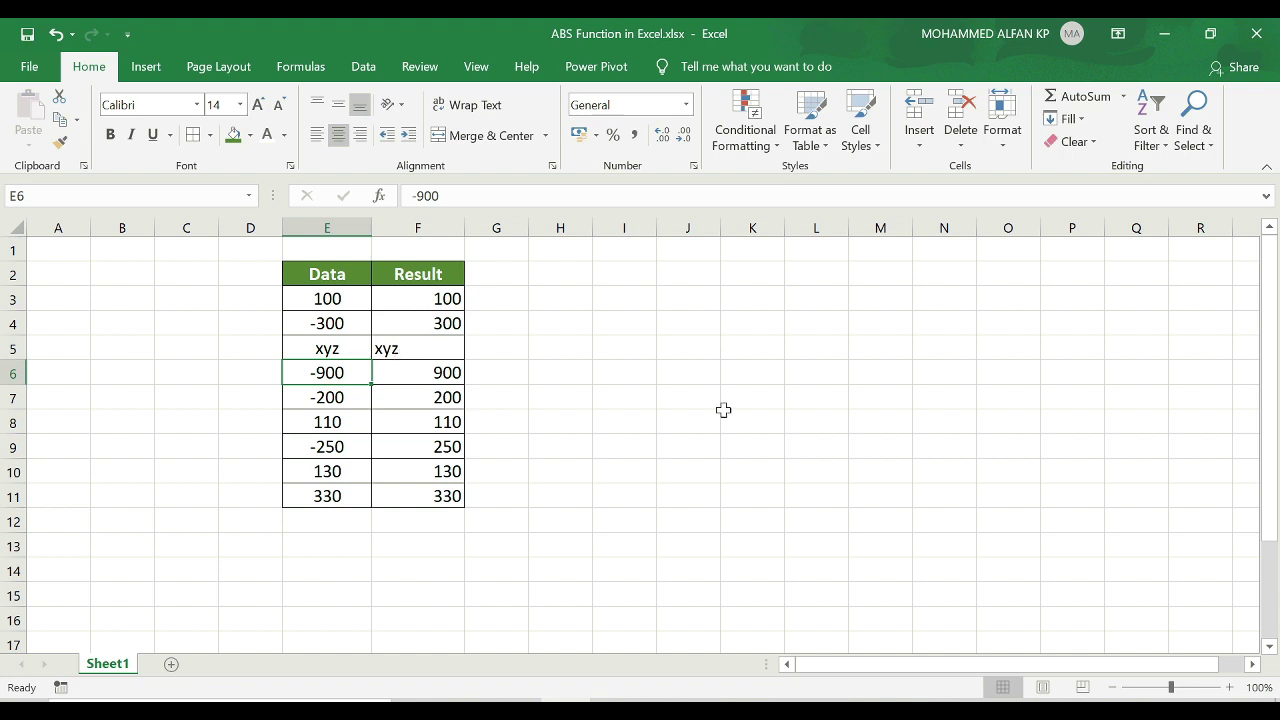
pyautogui.hotkey('ctrl', 'z')
pyautogui.hotkey('ctrl', 'z')
pyautogui.hotkey('ctrl', 'z')
pyautogui.hotkey('ctrl', 'z')
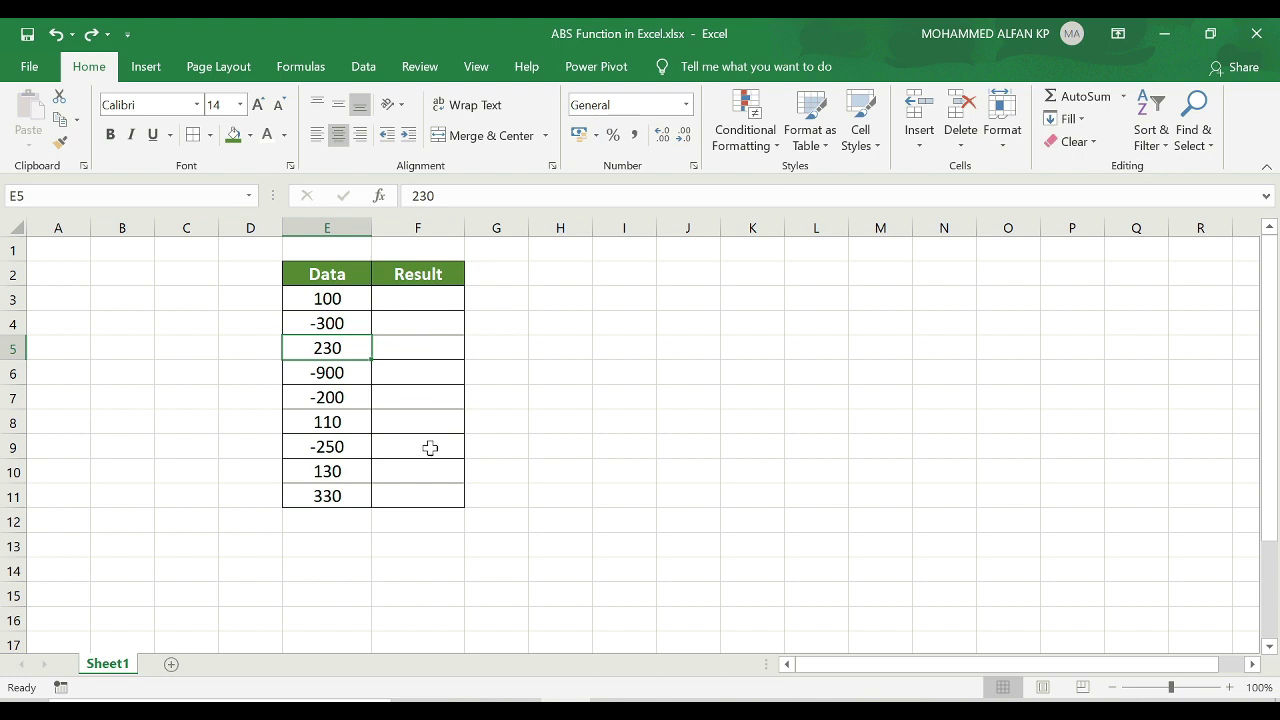
pyautogui.click(410, 297)
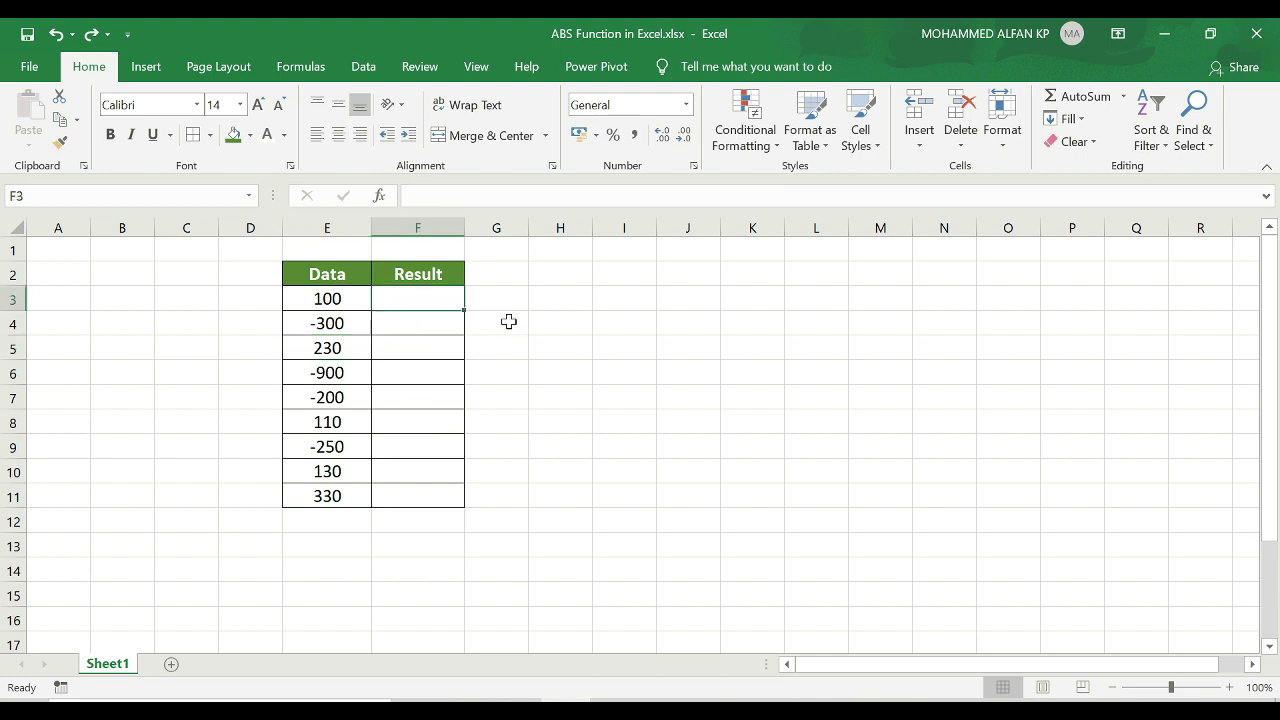
pyautogui.write('=')
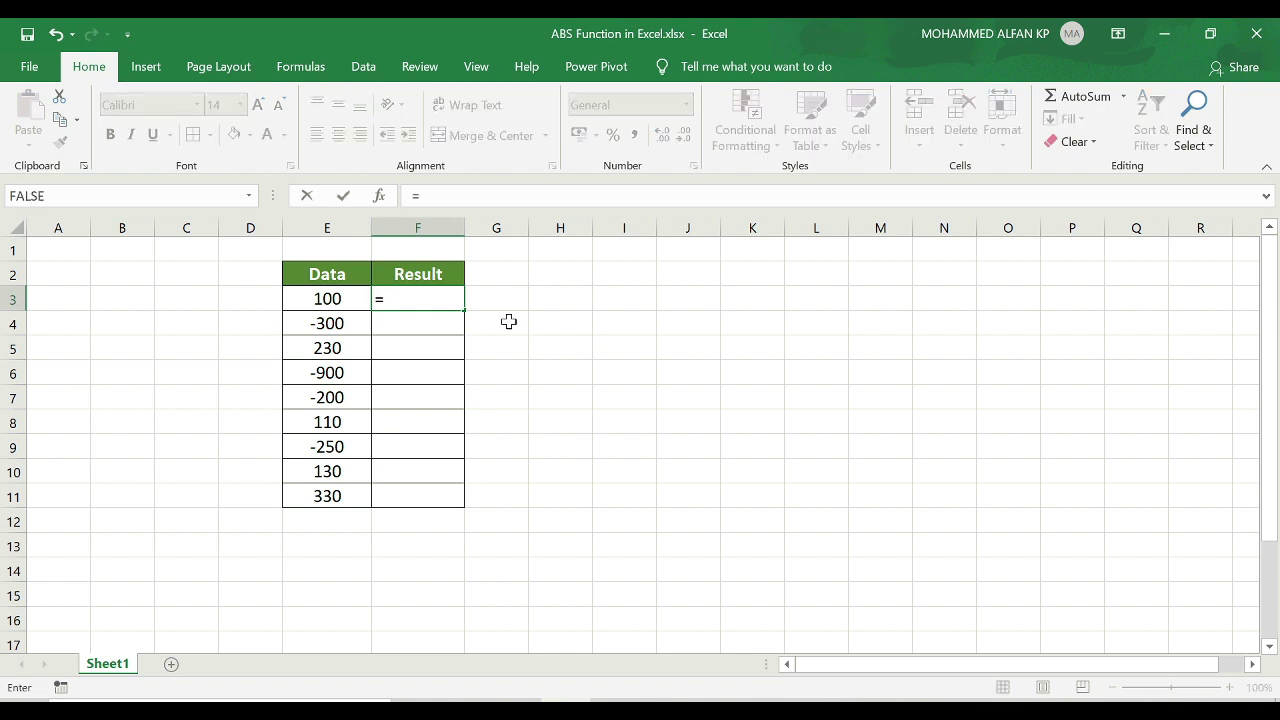
pyautogui.click(351, 302)
pyautogui.write('*')
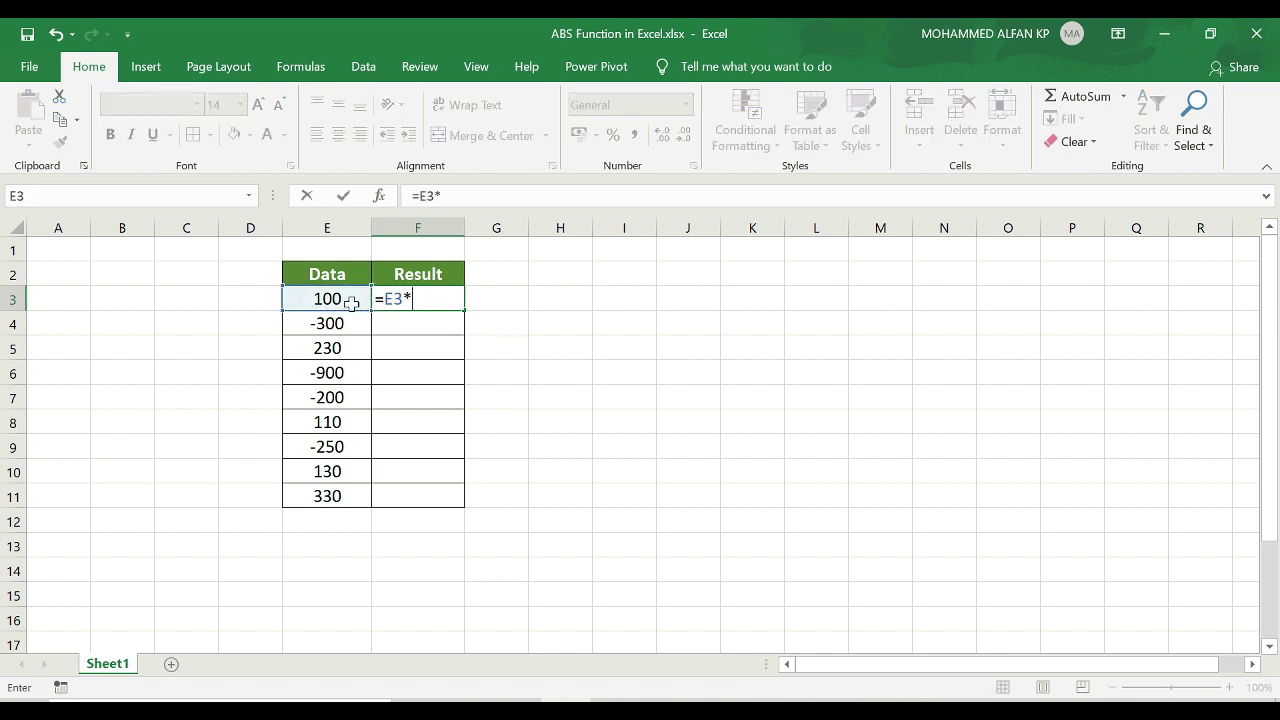
pyautogui.write('-1')
pyautogui.press('Return')
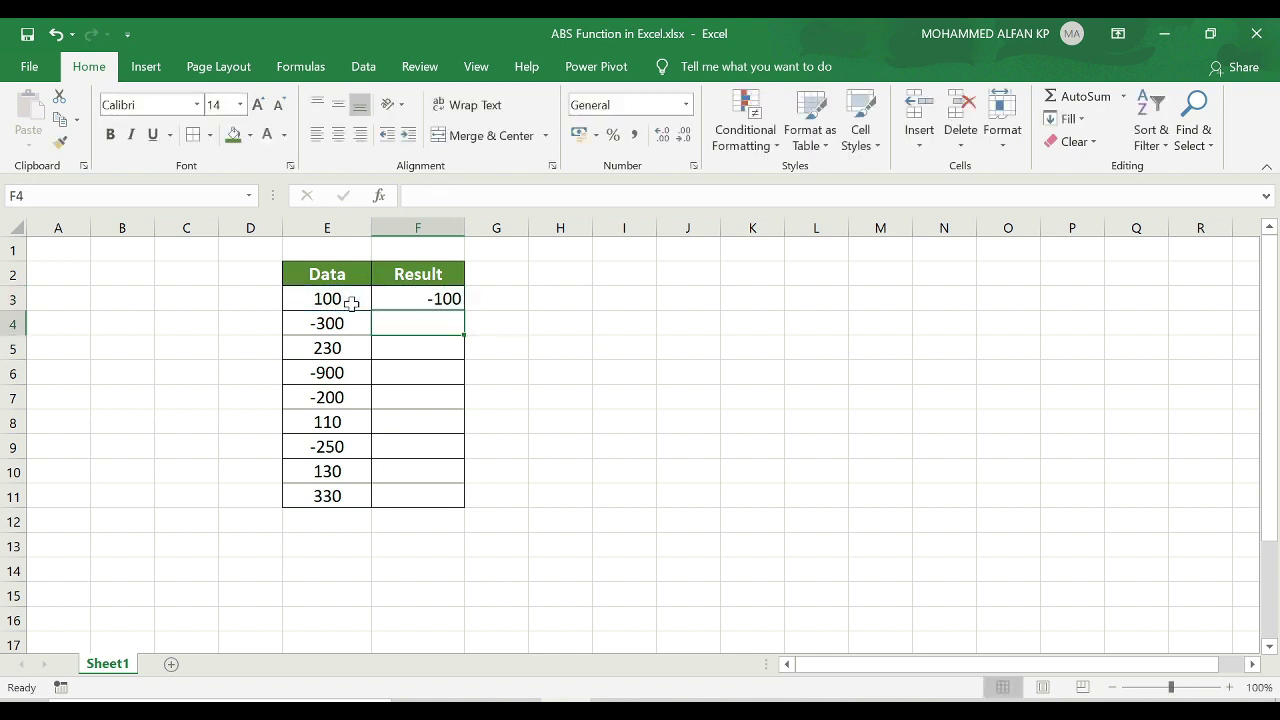
pyautogui.click(445, 303)
pyautogui.doubleClick(464, 311)
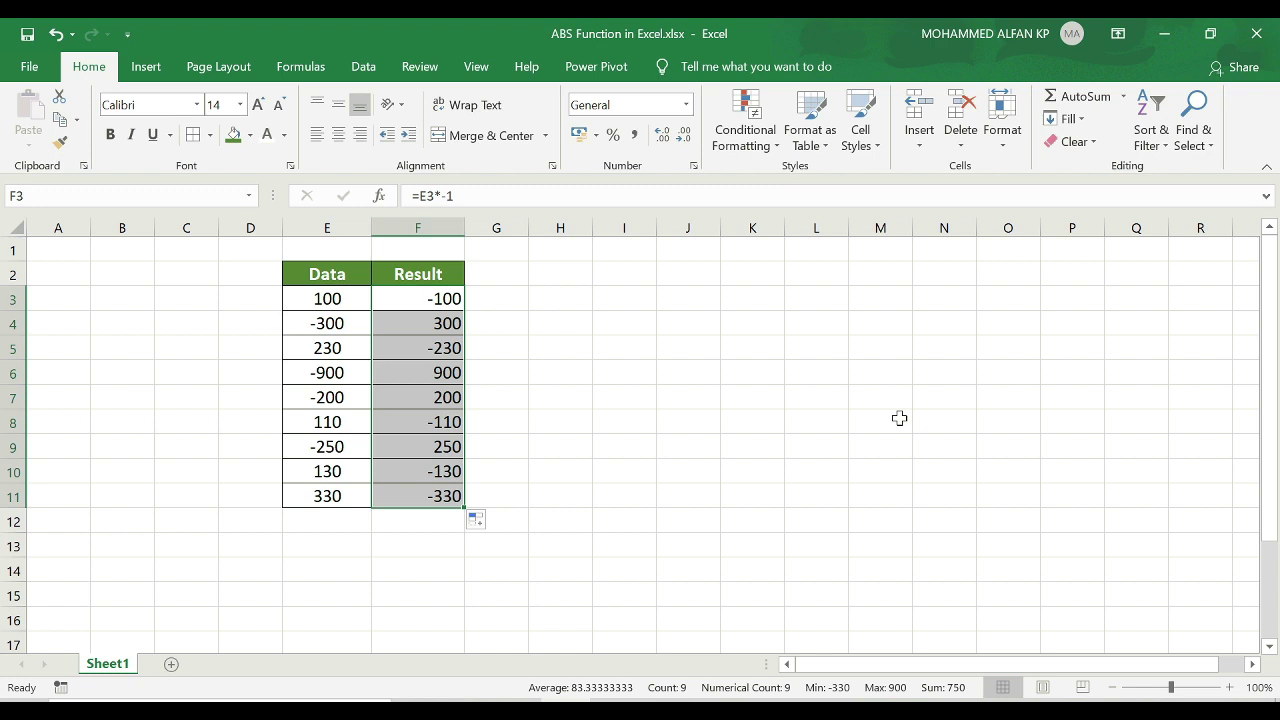
pyautogui.press('Delete')
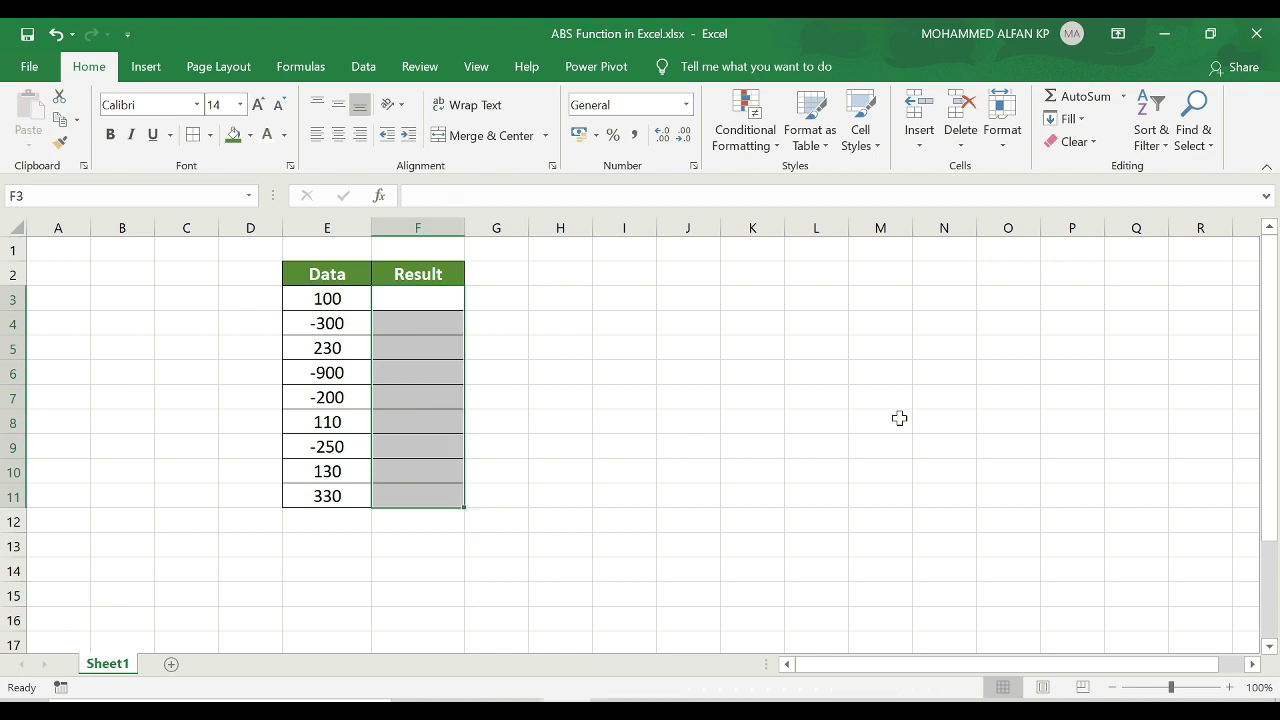
pyautogui.click(749, 245)
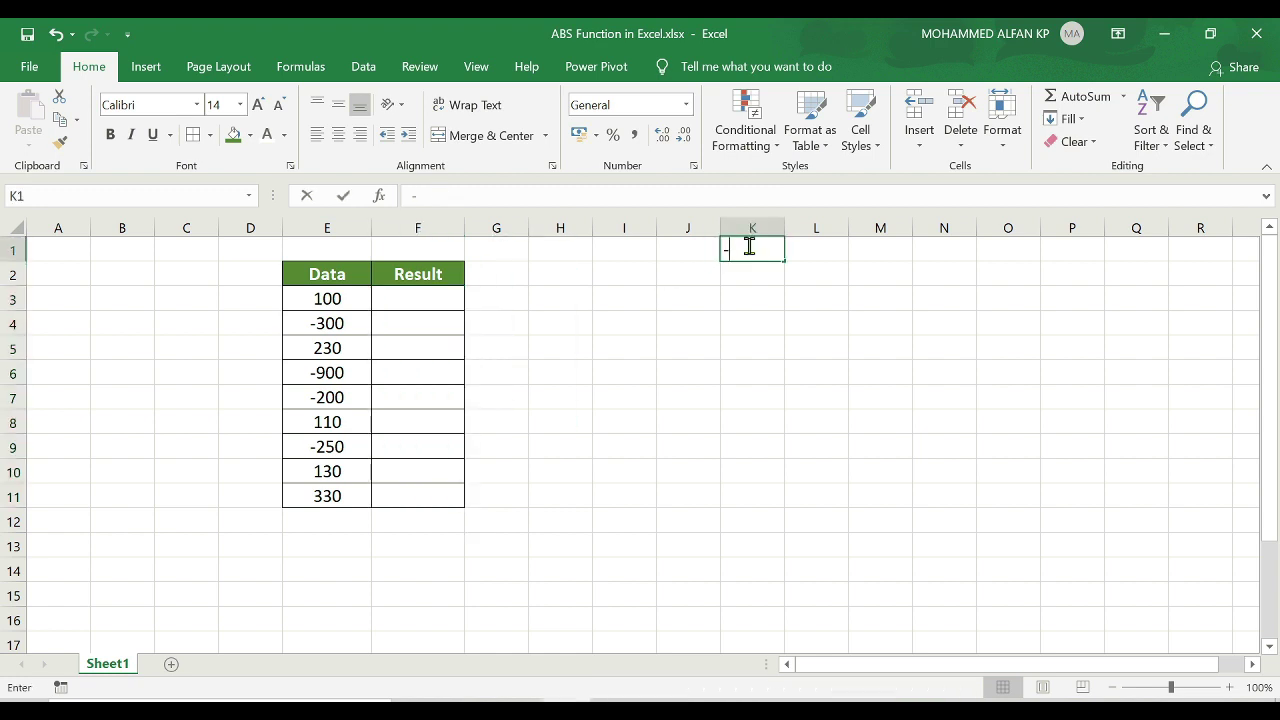
pyautogui.write('-1')
pyautogui.press('Return')
pyautogui.click(752, 250)
pyautogui.hotkey('ctrl', 'c')
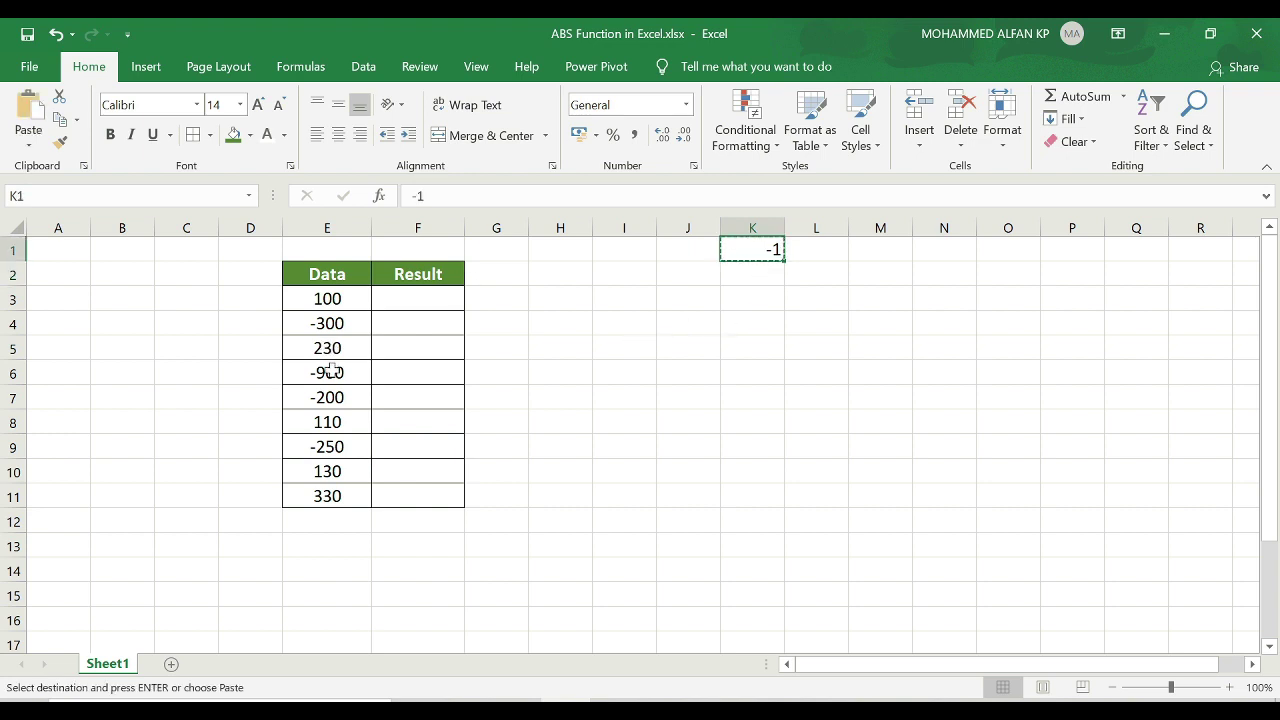
pyautogui.moveTo(327, 299); pyautogui.dragTo(329, 494)
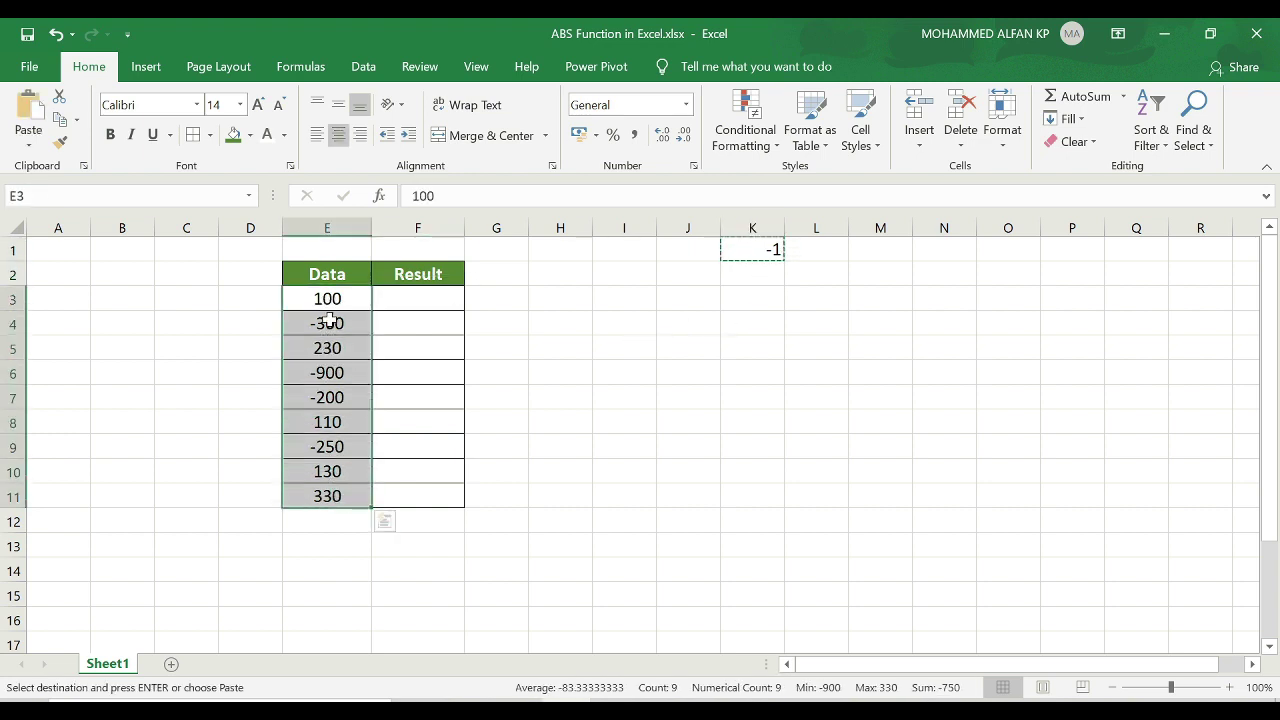
pyautogui.moveTo(327, 298); pyautogui.dragTo(329, 496)
pyautogui.rightClick(351, 349)
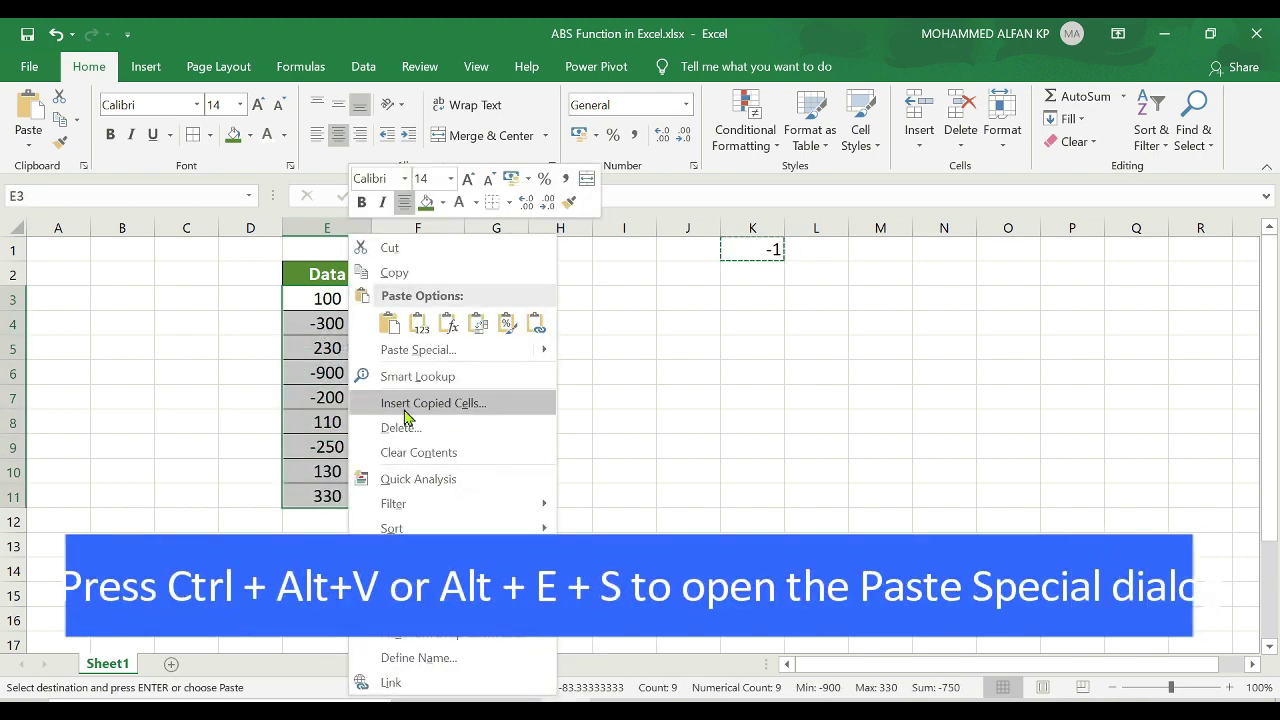
pyautogui.click(430, 357)
pyautogui.moveTo(465, 186); pyautogui.dragTo(775, 277)
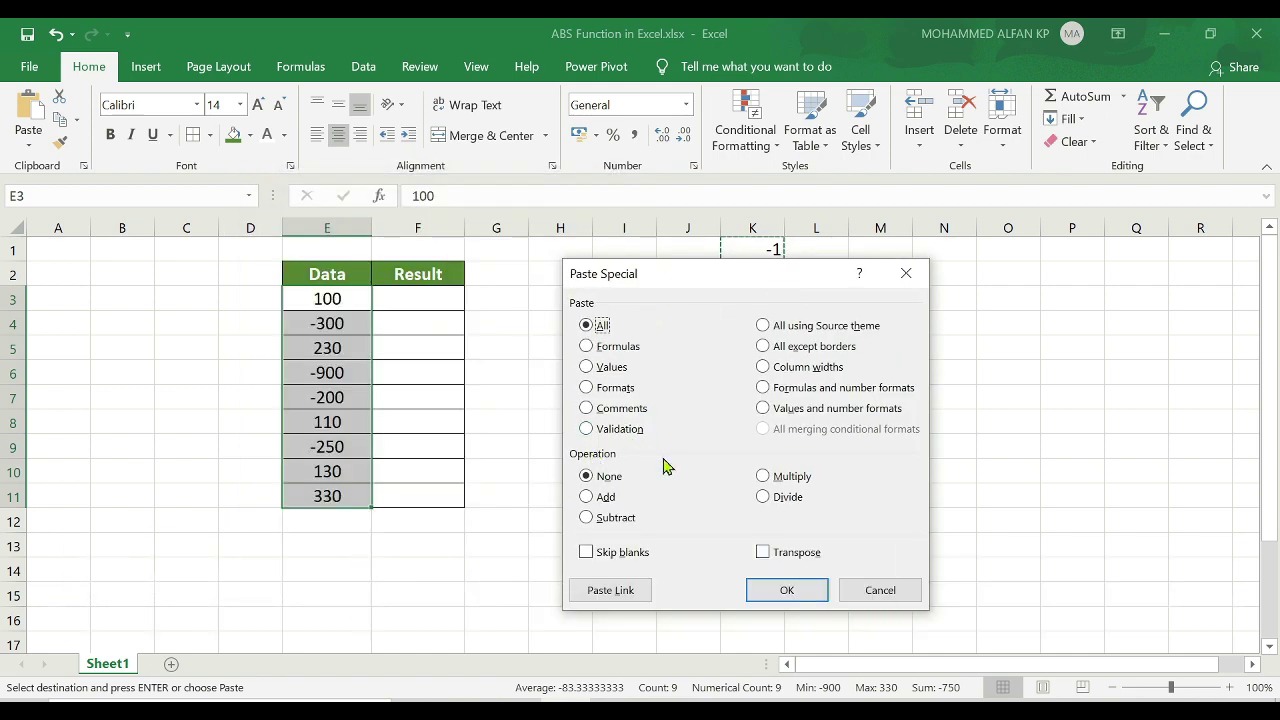
pyautogui.click(587, 367)
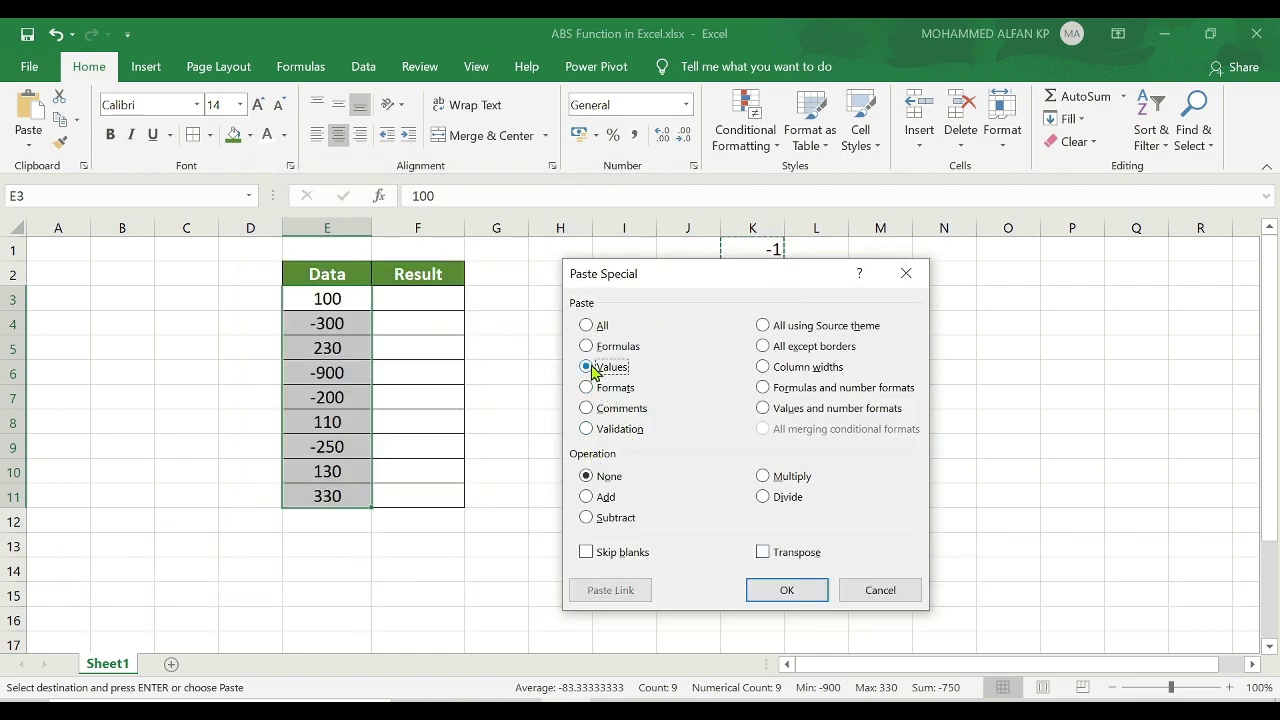
pyautogui.click(764, 477)
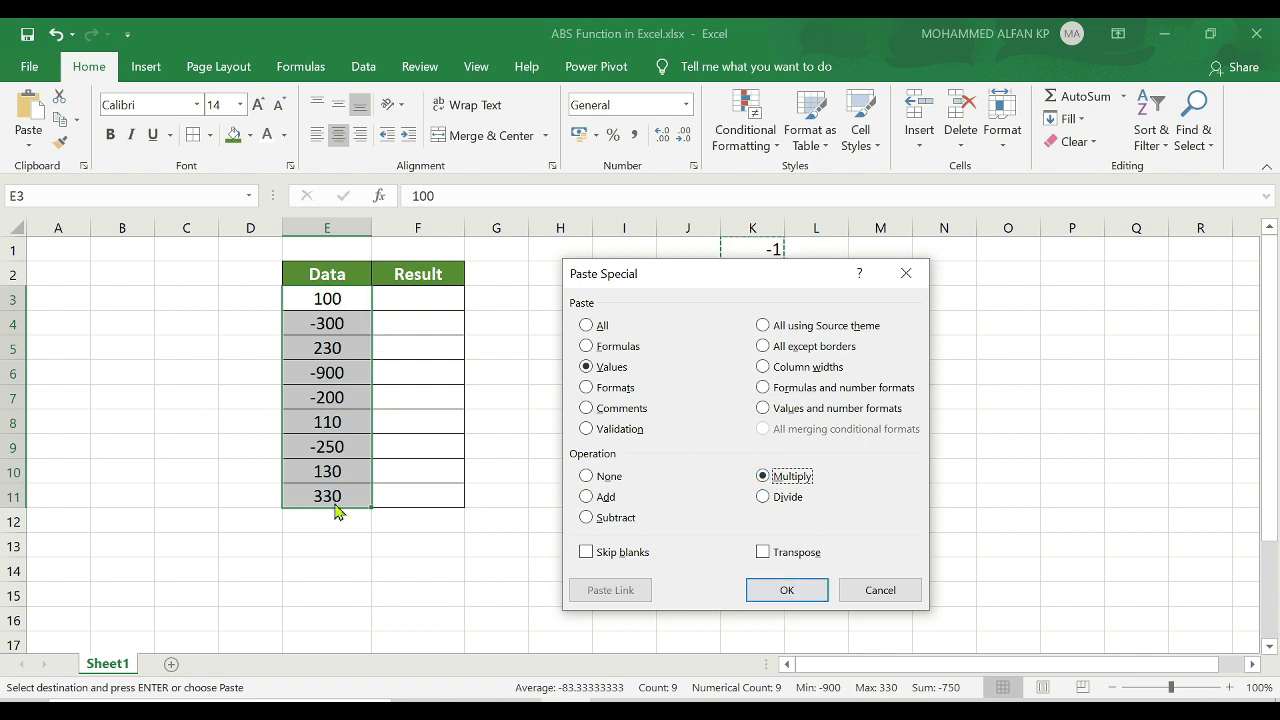
pyautogui.click(787, 590)
pyautogui.hotkey('ctrl', 'z')
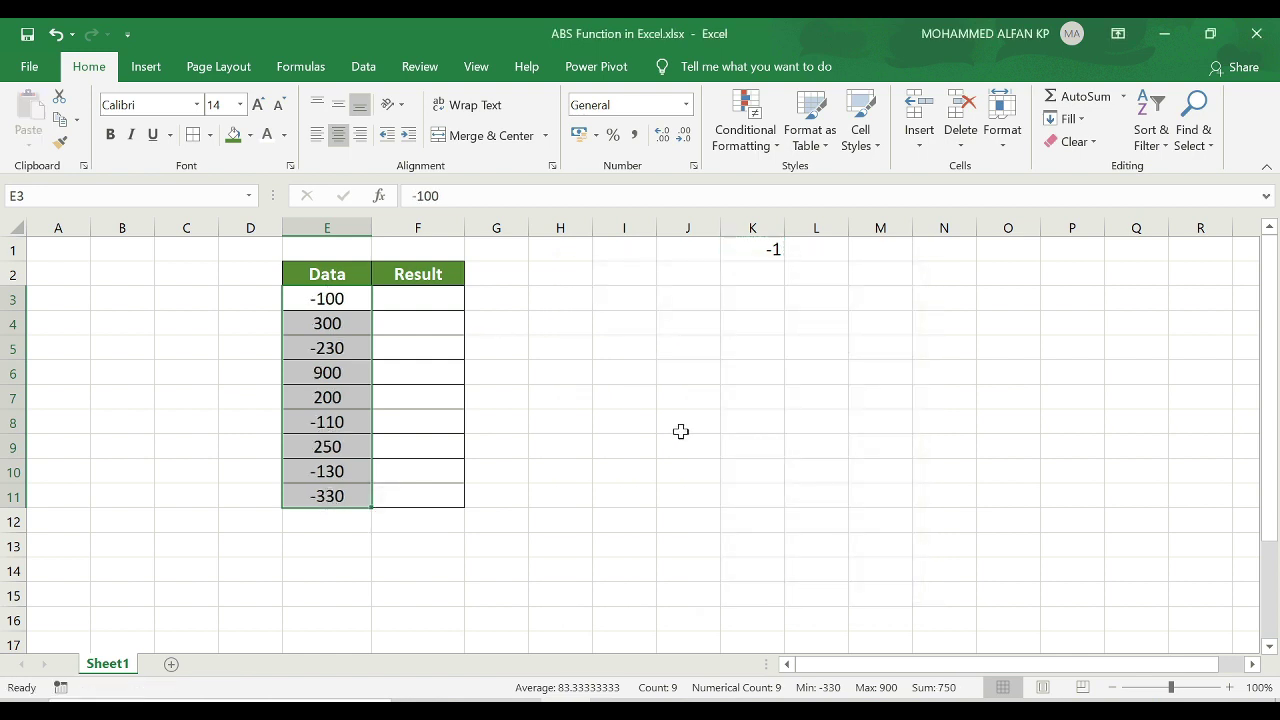
pyautogui.hotkey('ctrl', 'z')
pyautogui.click(654, 318)
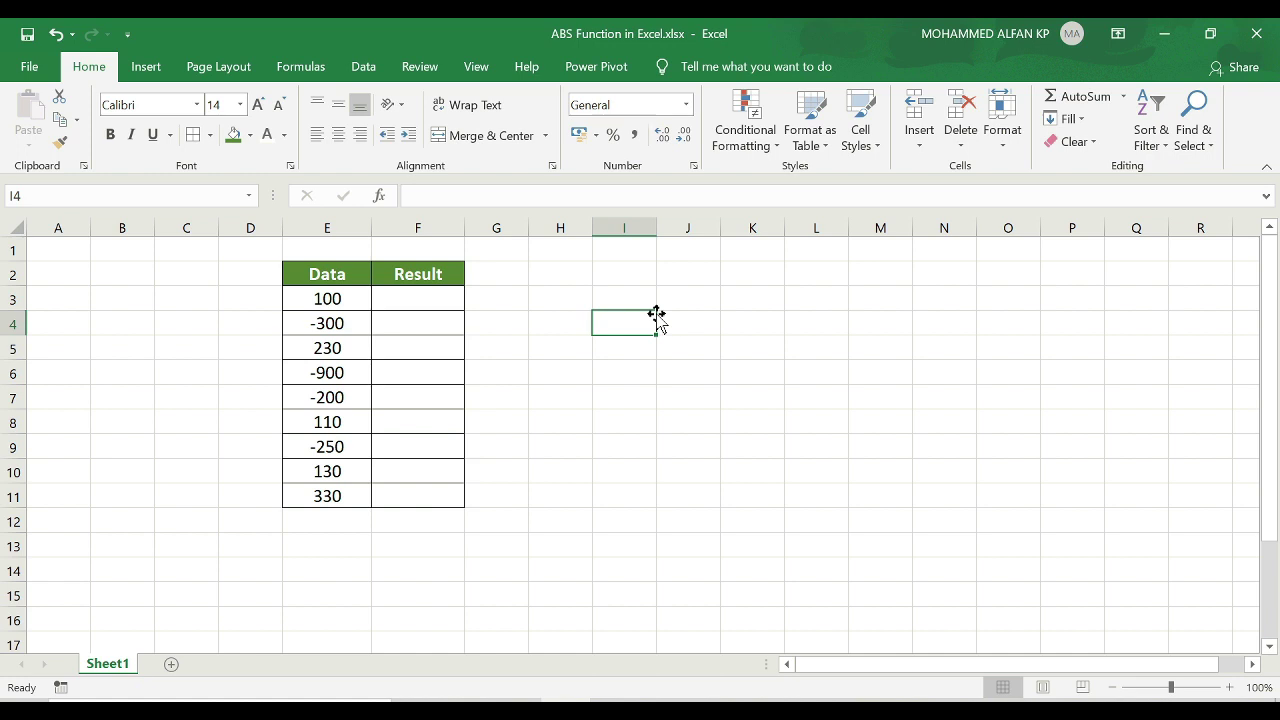
# Replace every "-" in column E with nothing, turning all four negative values positive.
pyautogui.click(325, 229)
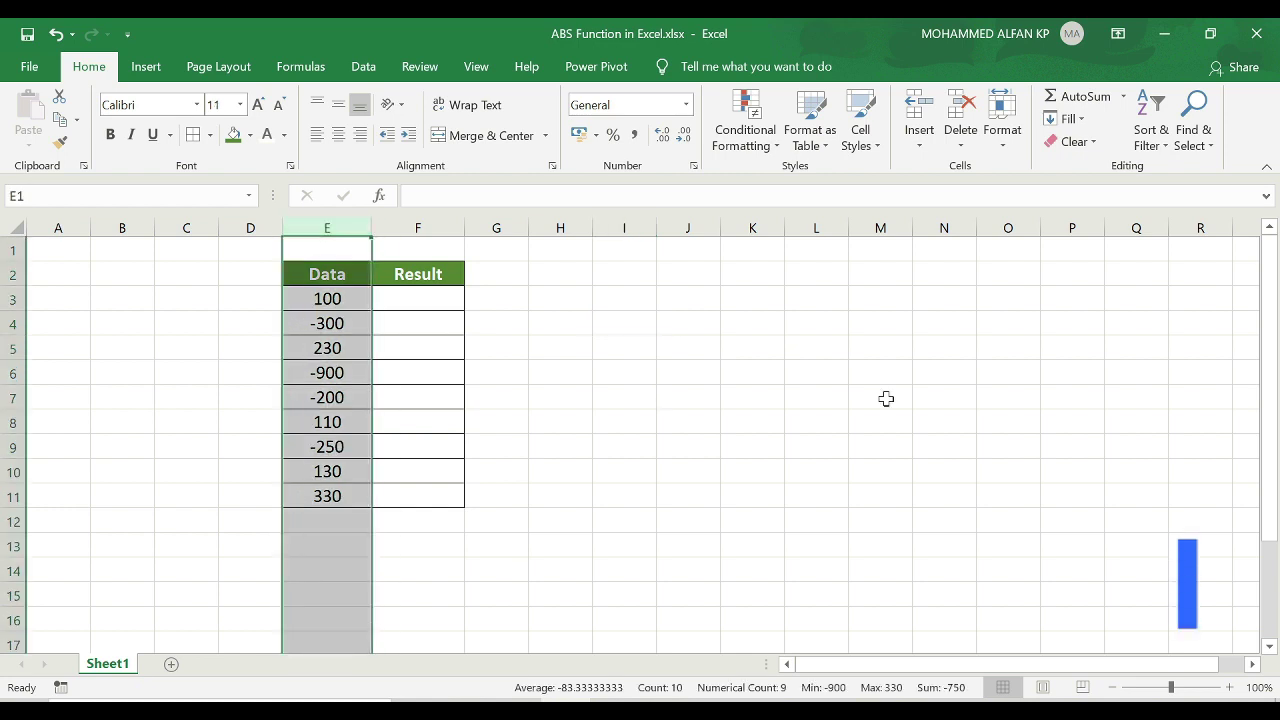
pyautogui.hotkey('ctrl', 'f')
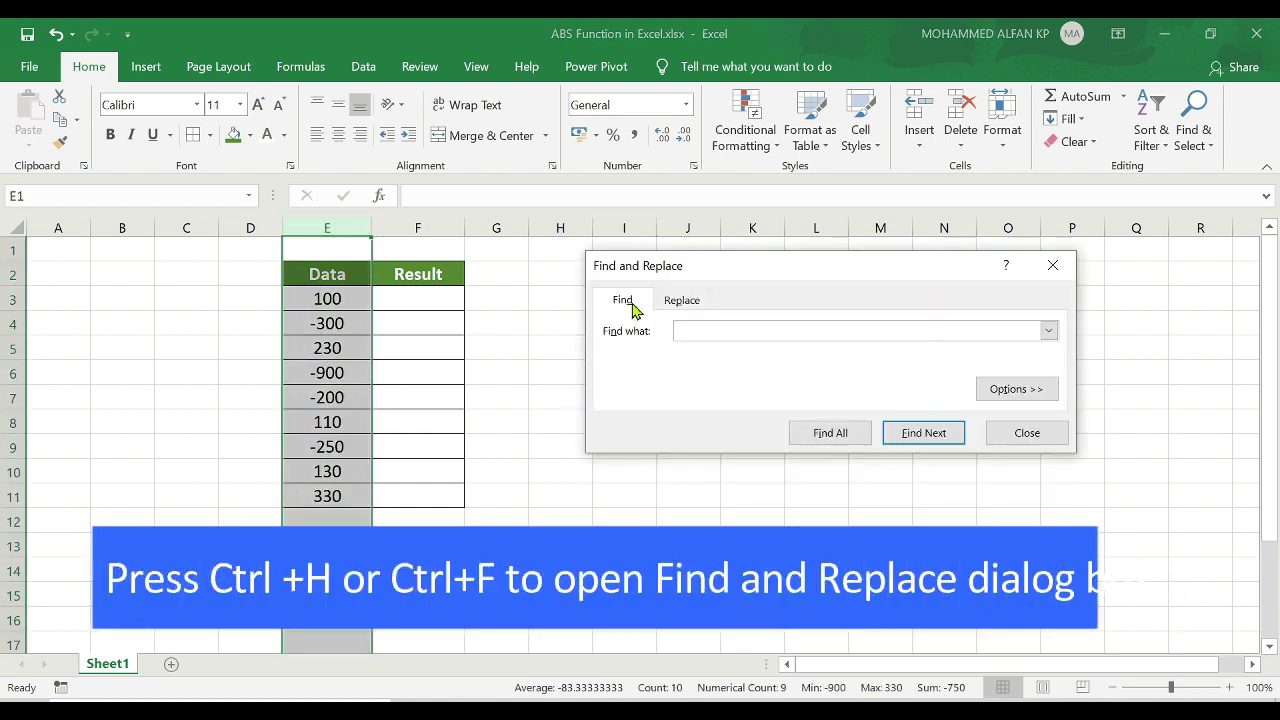
pyautogui.click(685, 300)
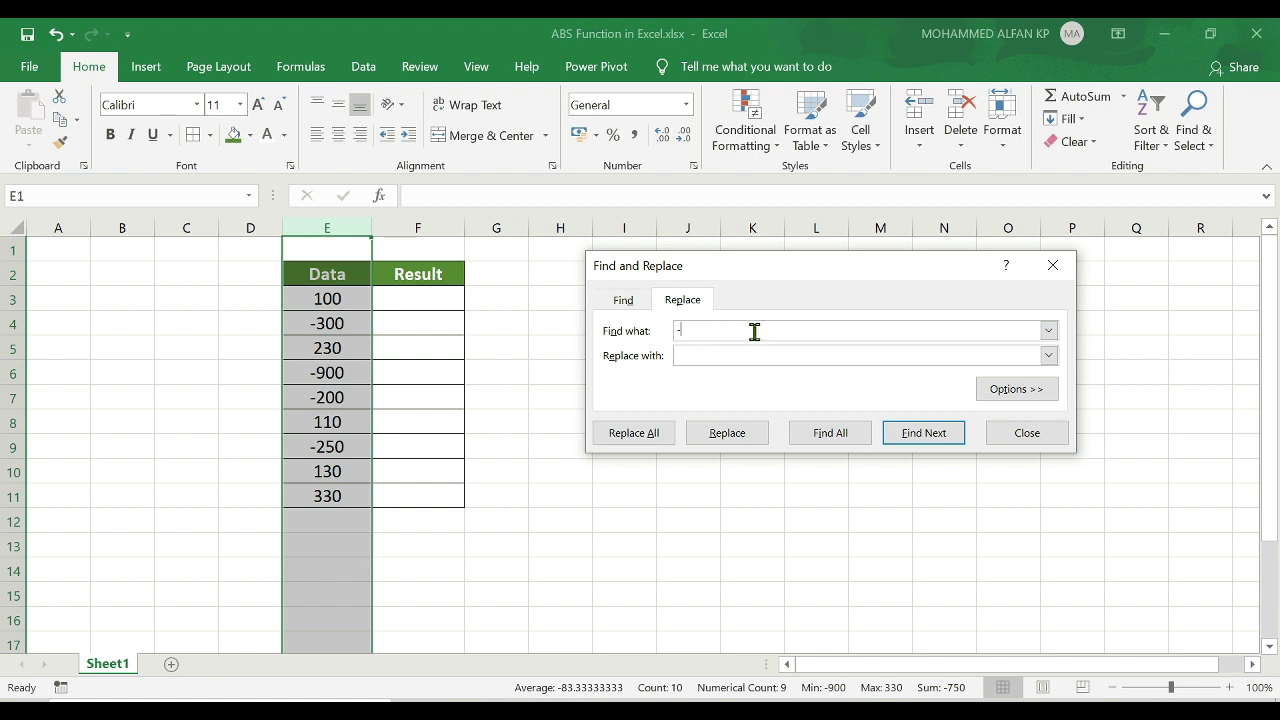
pyautogui.click(826, 433)
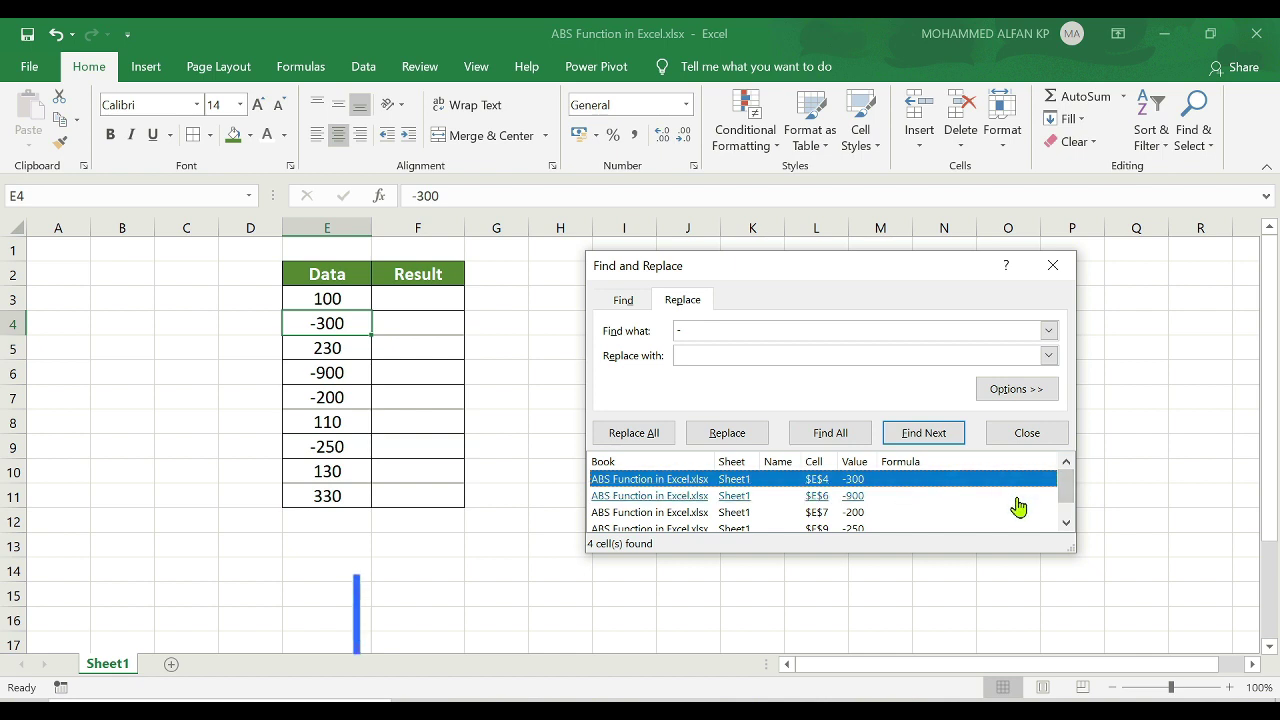
pyautogui.hotkey('ctrl', 'a')
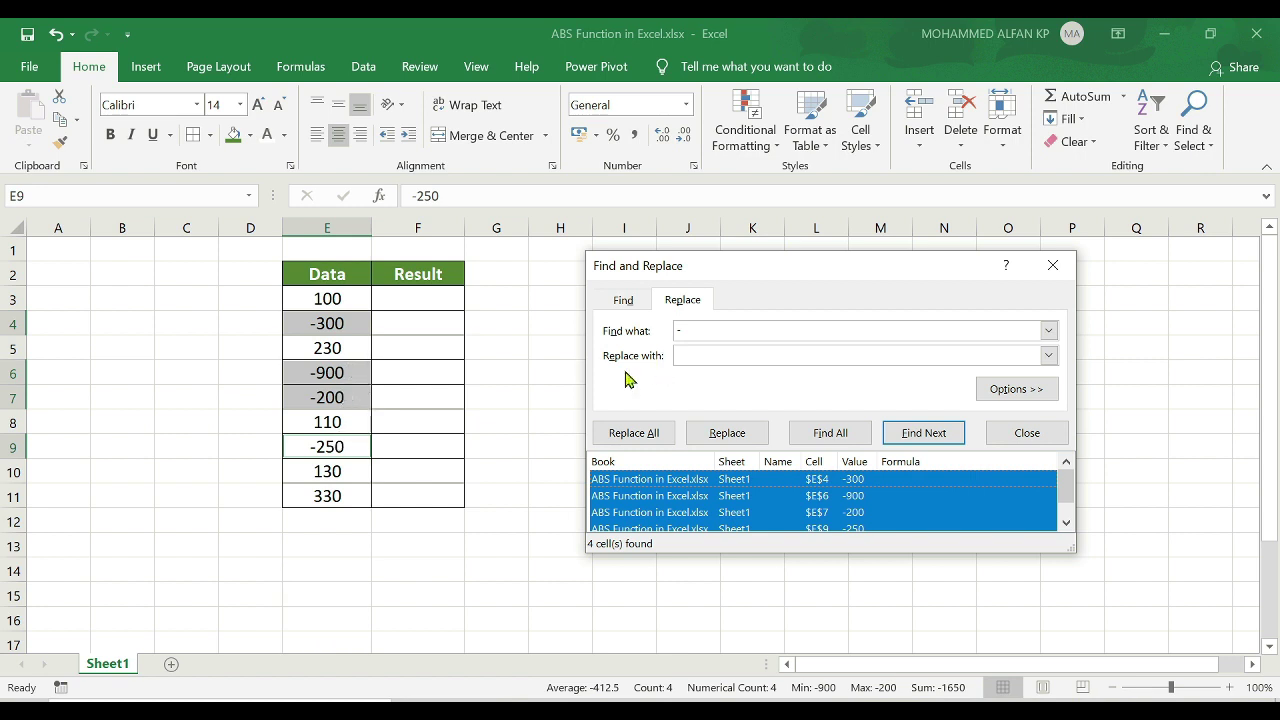
pyautogui.click(680, 355)
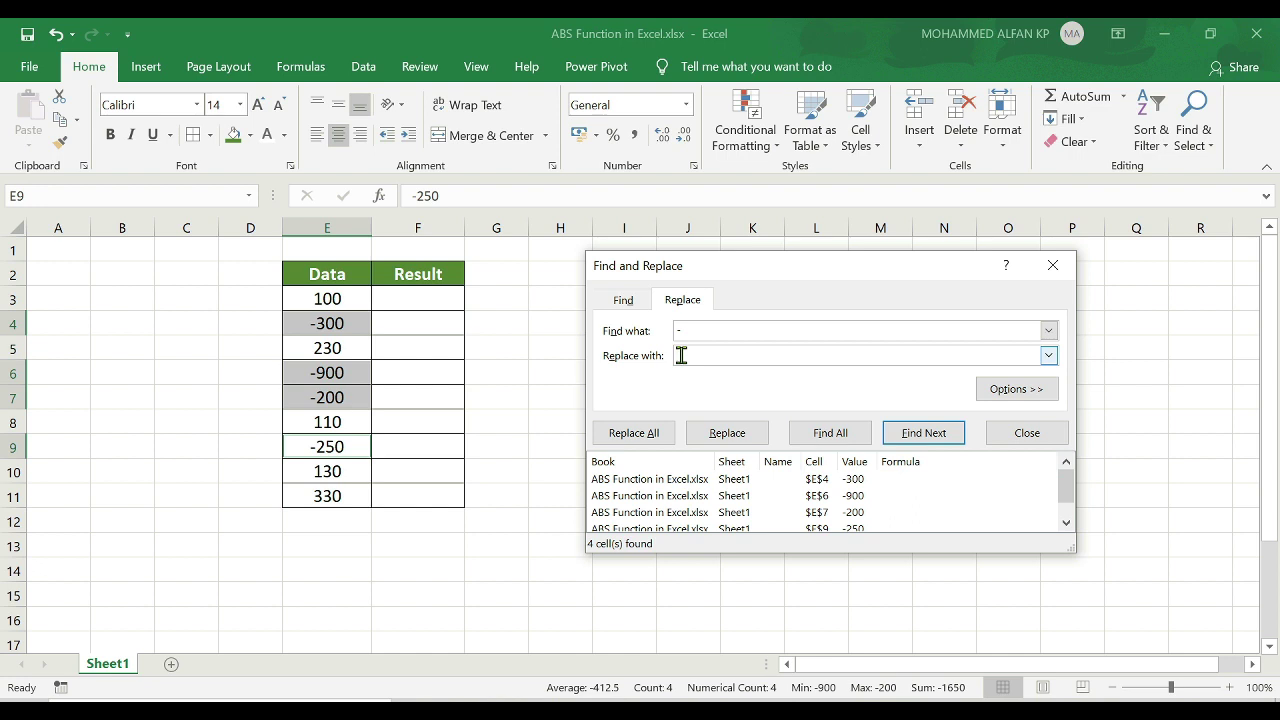
pyautogui.click(657, 443)
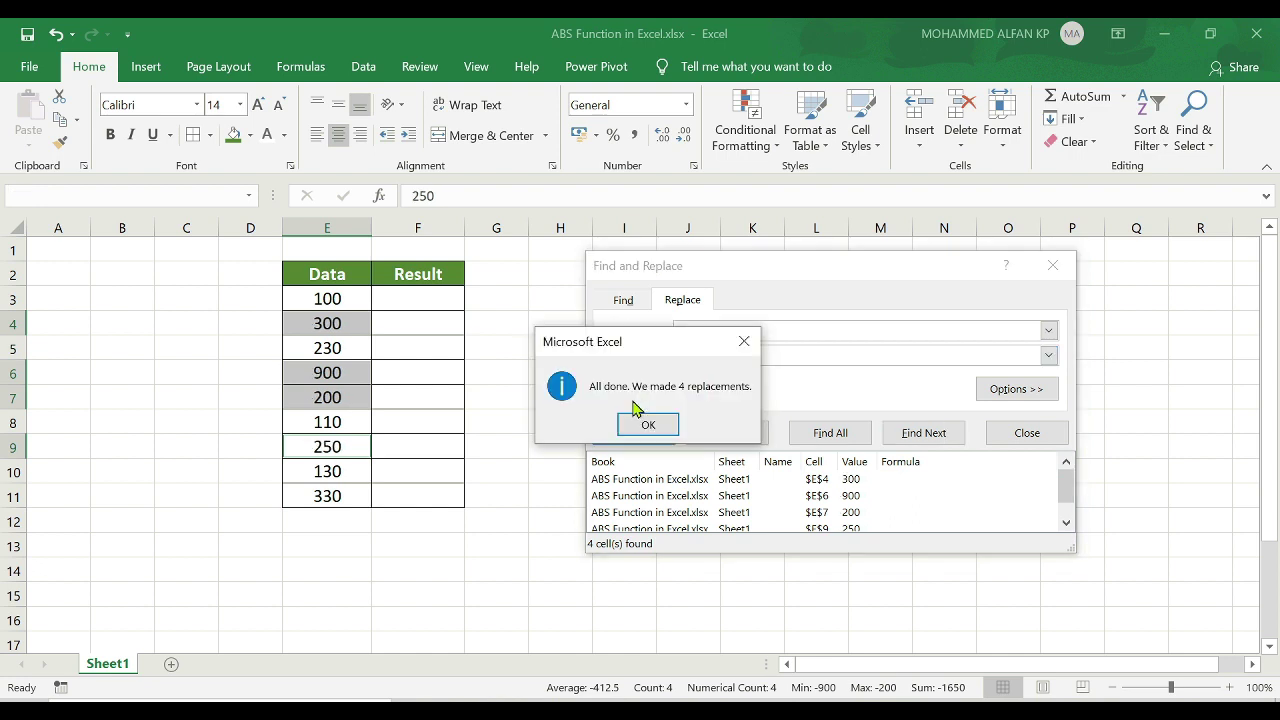
pyautogui.click(649, 425)
pyautogui.click(1052, 265)
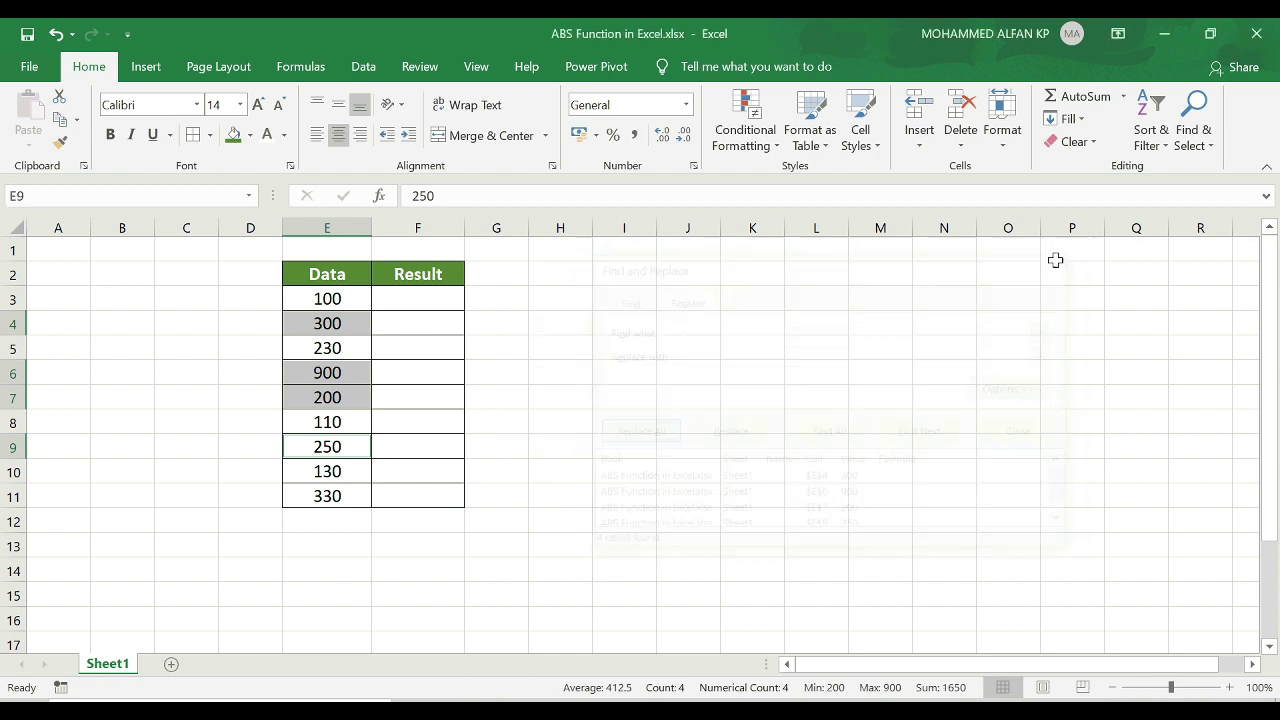
pyautogui.click(430, 310)
# Enter =E3*-1 in F3 and fill it down to F11.
pyautogui.write('=')
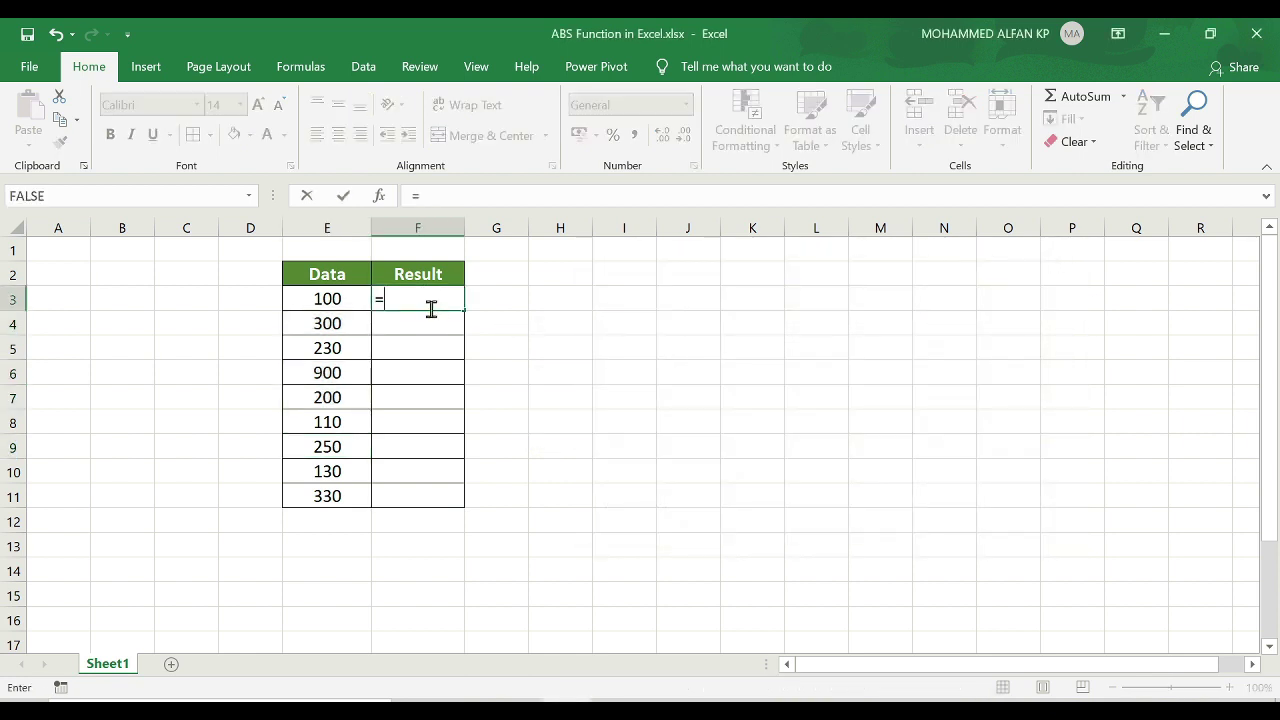
pyautogui.click(331, 299)
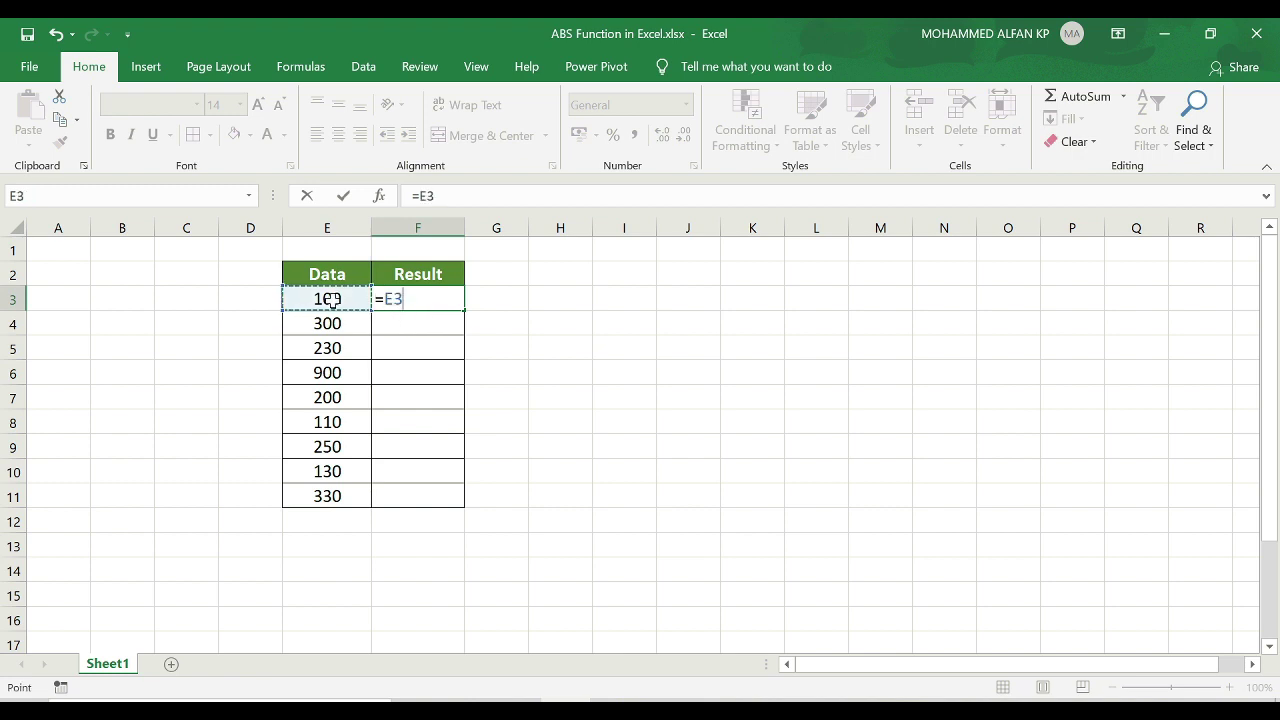
pyautogui.write('*-1')
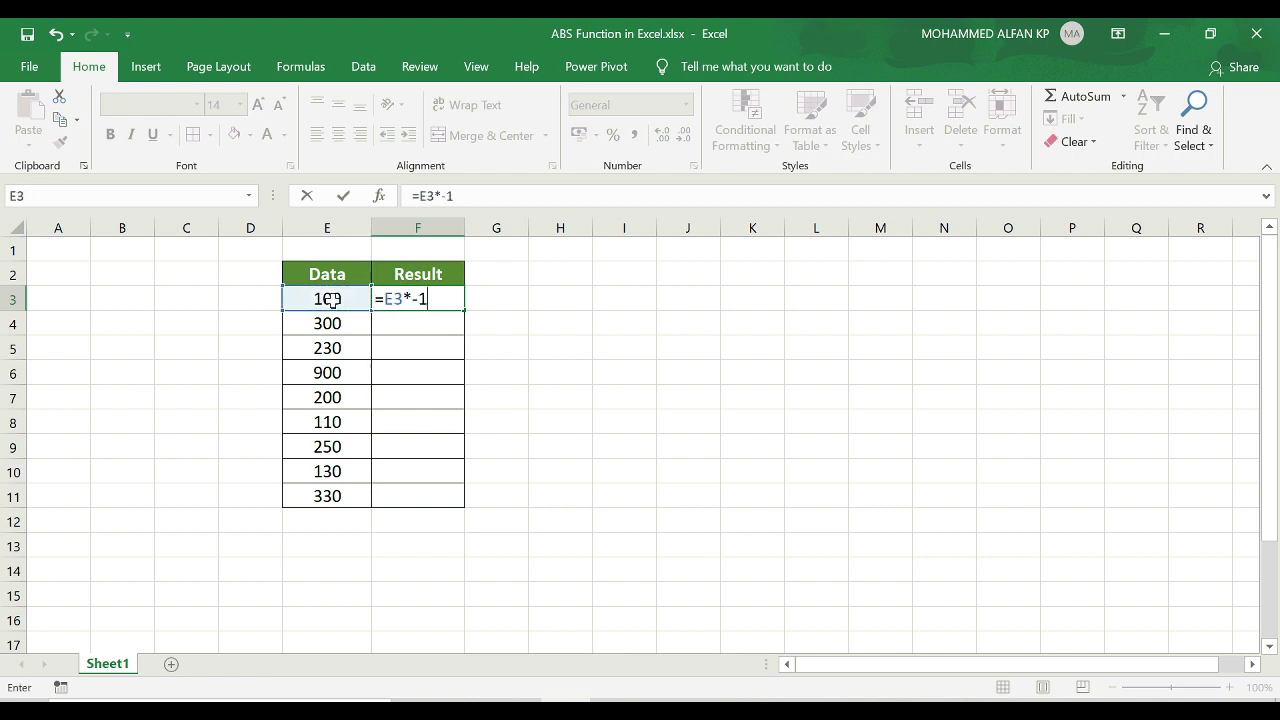
pyautogui.press('Return')
pyautogui.click(446, 296)
pyautogui.doubleClick(464, 309)
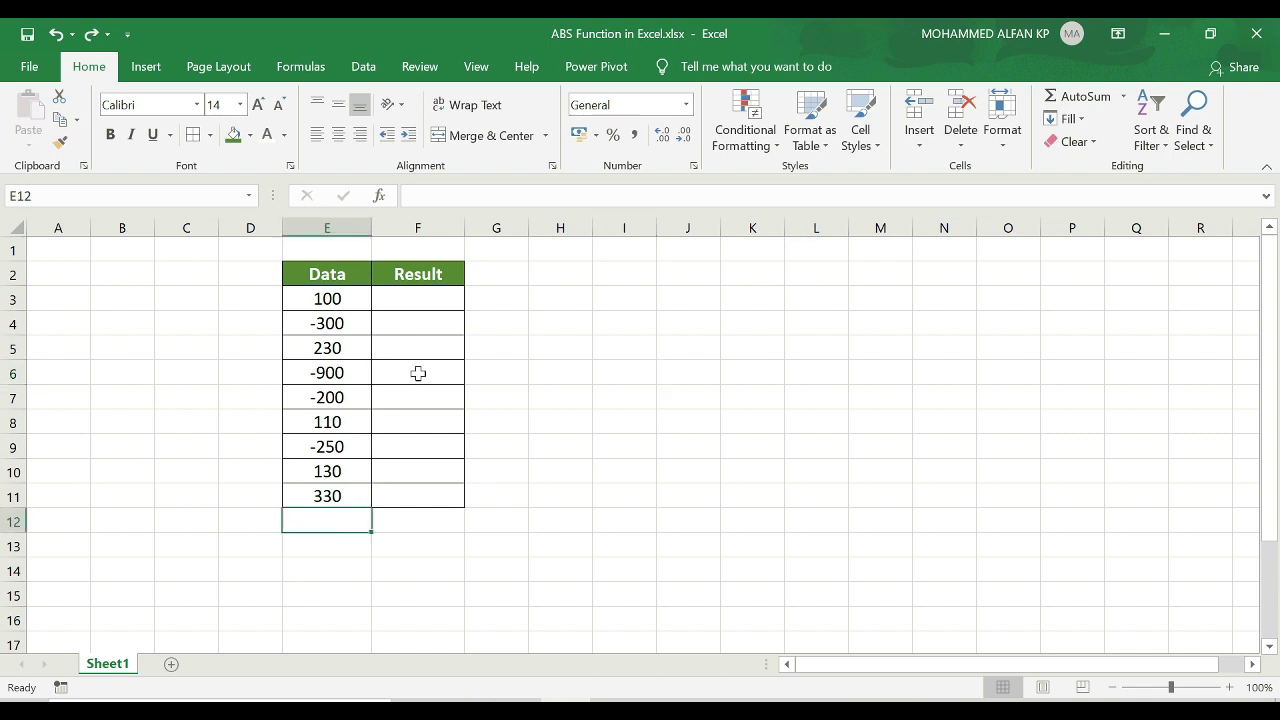
# Enter =ABS(E3) in F3 and fill it down to F11.
pyautogui.click(423, 302)
pyautogui.write('=abs(')
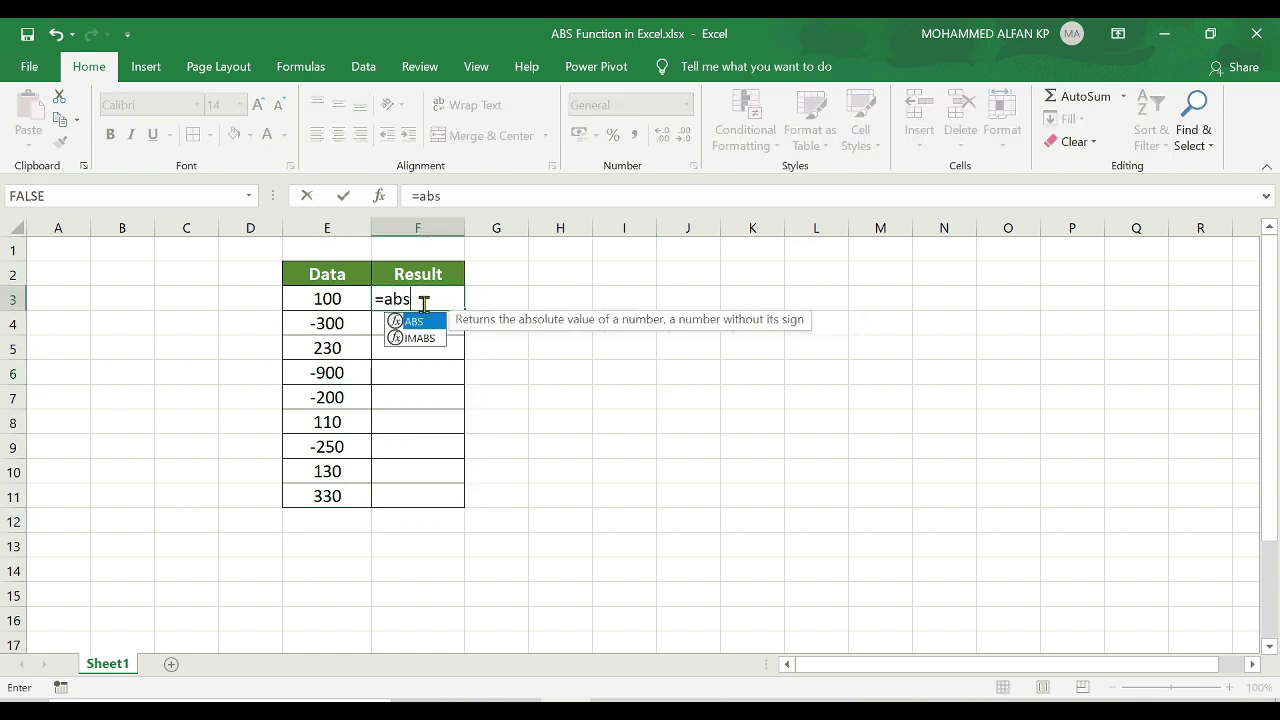
pyautogui.click(348, 300)
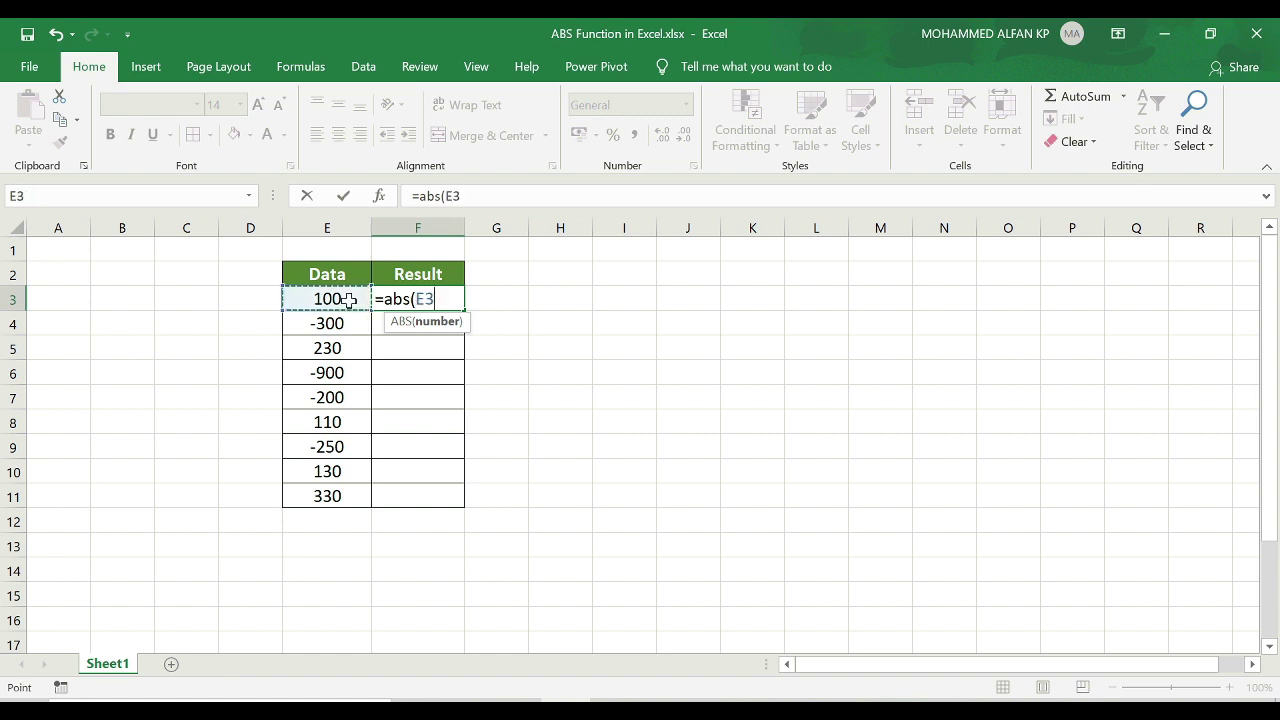
pyautogui.write(')')
pyautogui.press('Return')
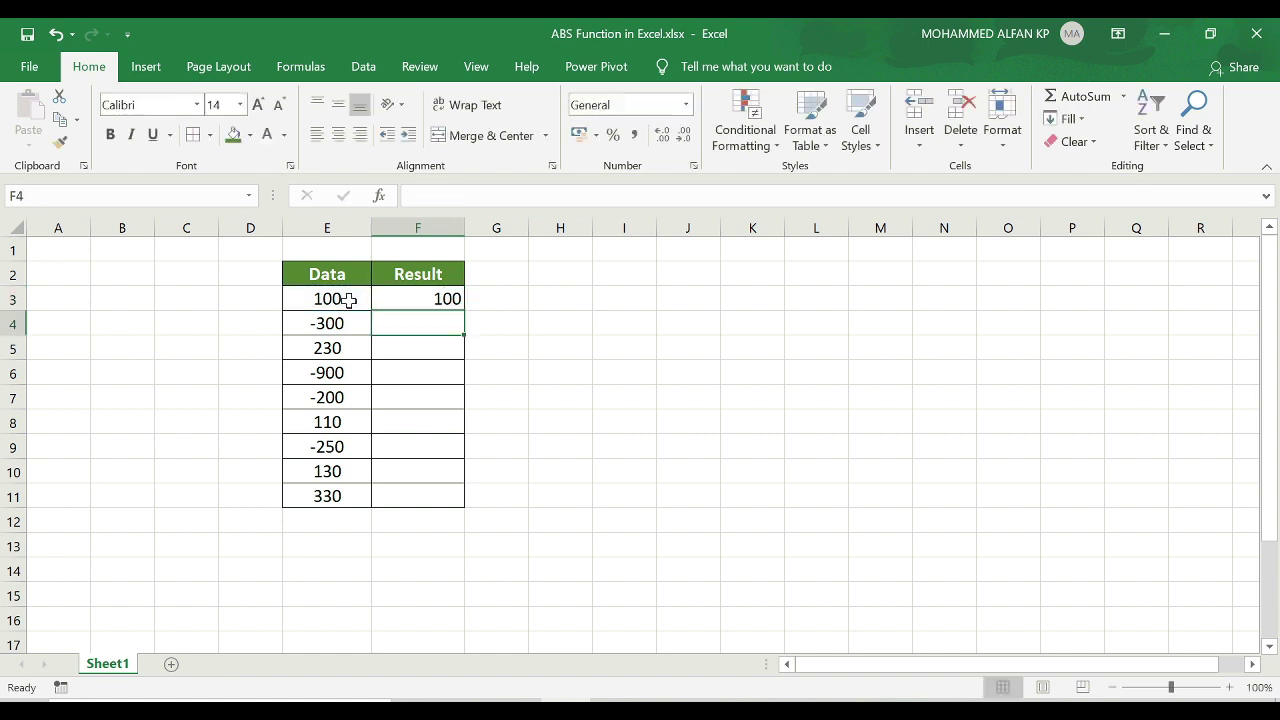
pyautogui.click(423, 299)
pyautogui.doubleClick(469, 314)
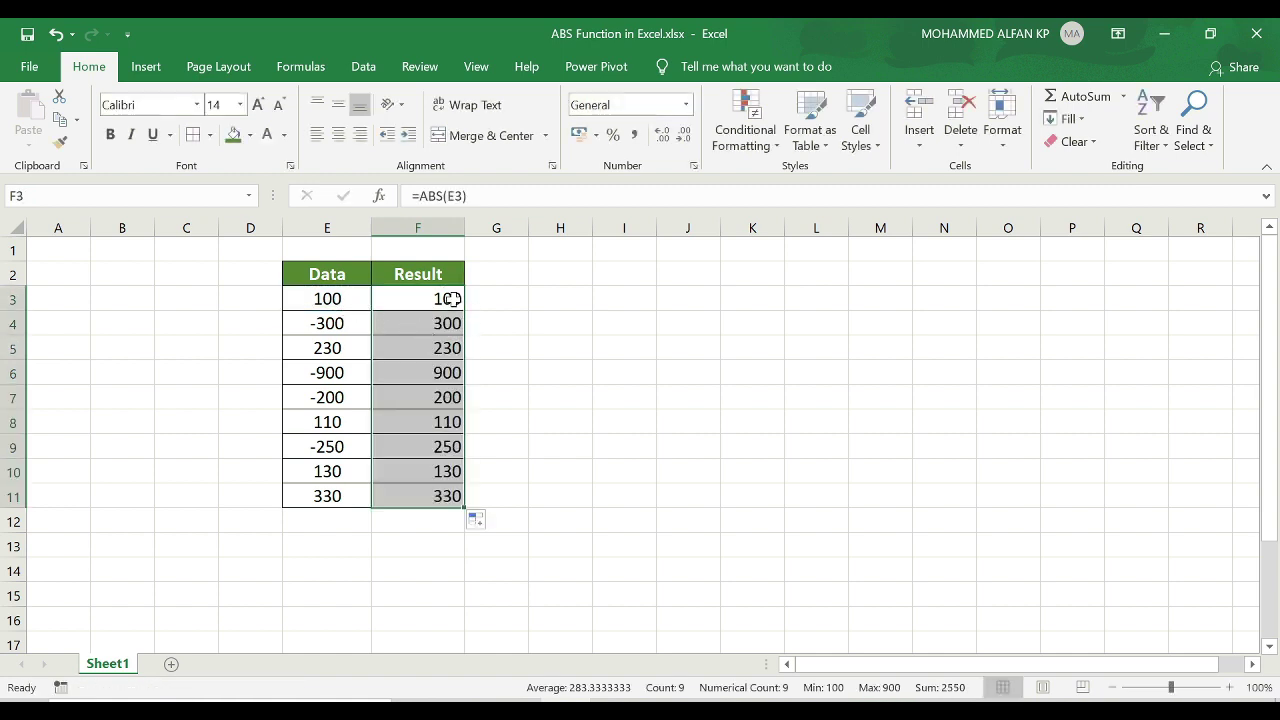
# Total the Result column with =SUM(F3:F11) in F12, giving 2550.
pyautogui.click(418, 520)
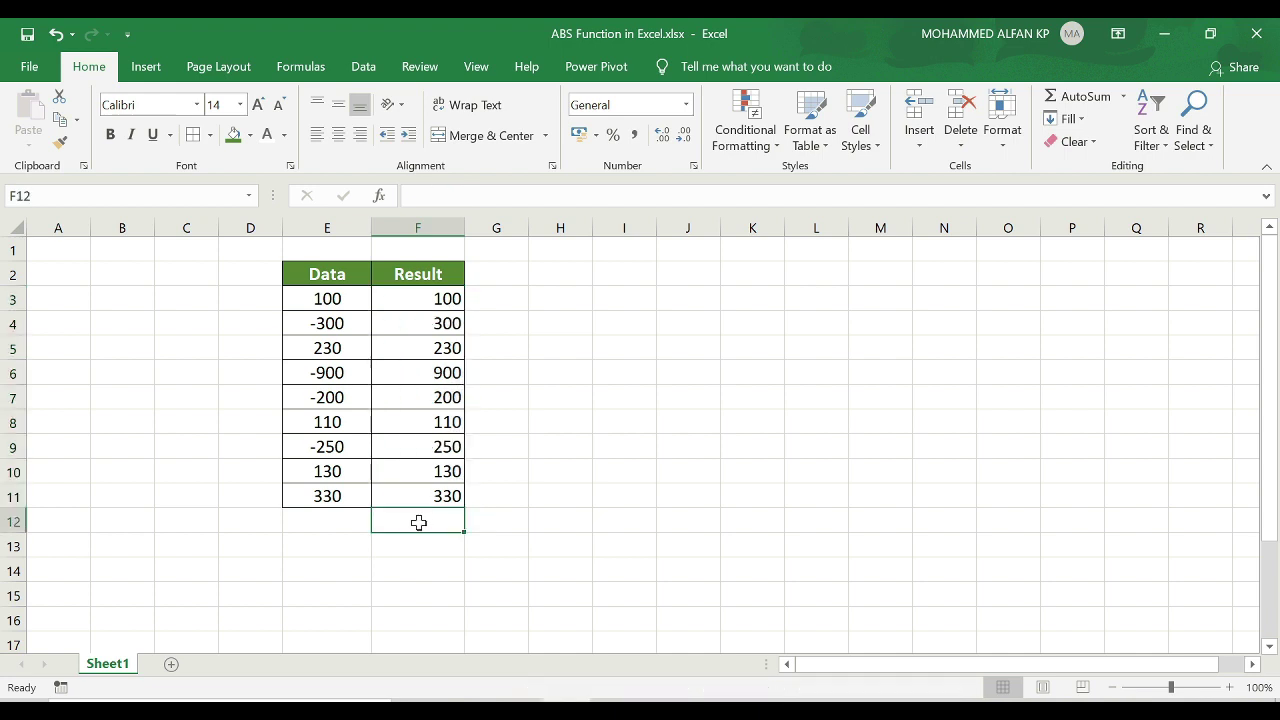
pyautogui.write('=sum(')
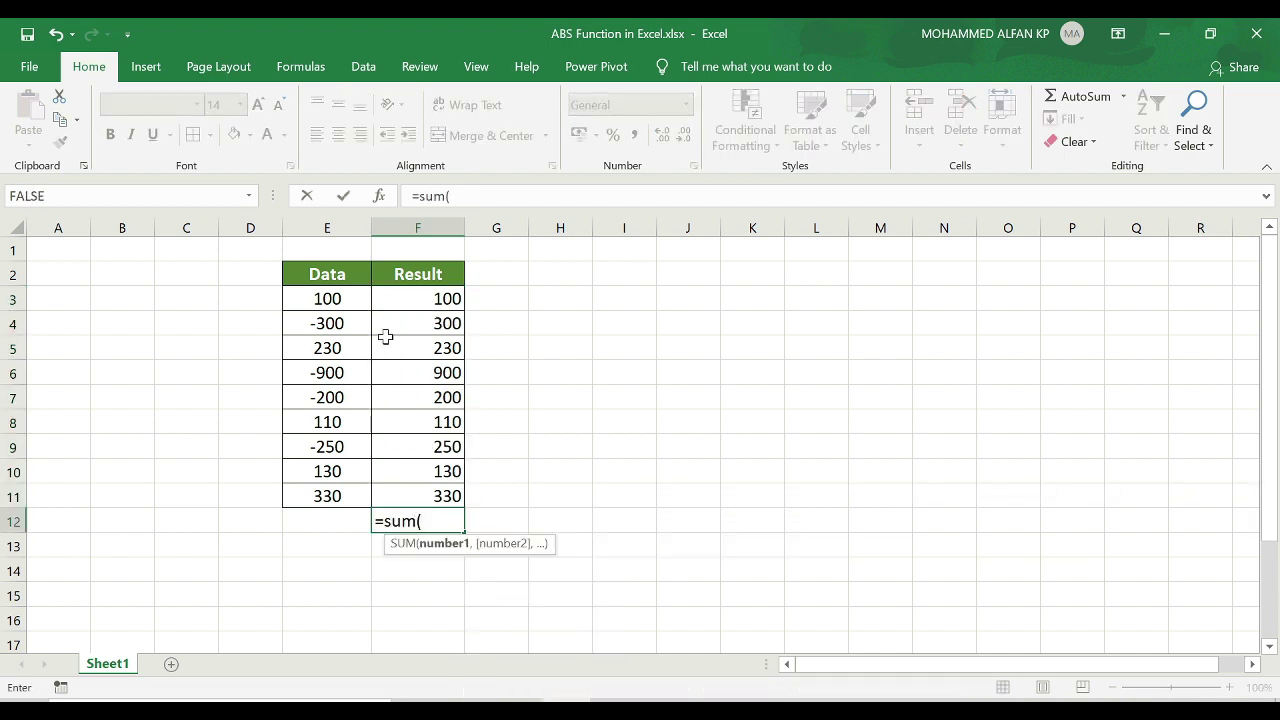
pyautogui.click(393, 301)
pyautogui.moveTo(396, 319); pyautogui.dragTo(420, 500)
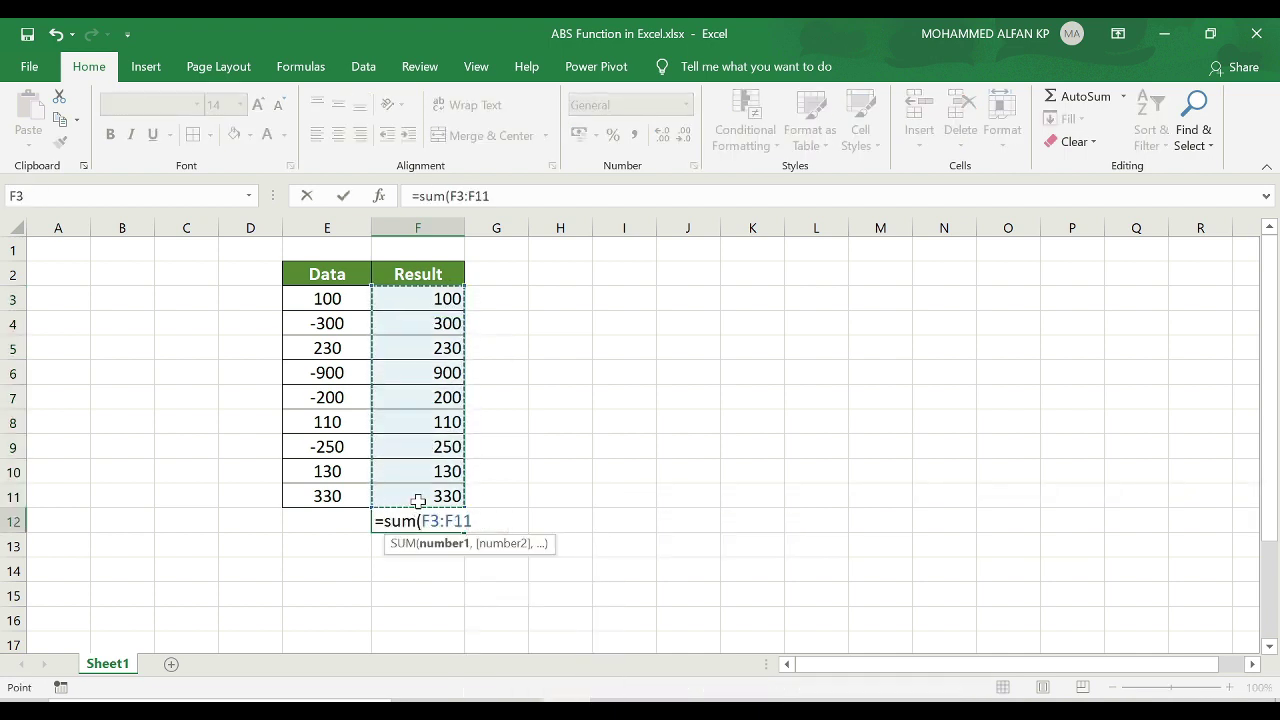
pyautogui.press('Return')
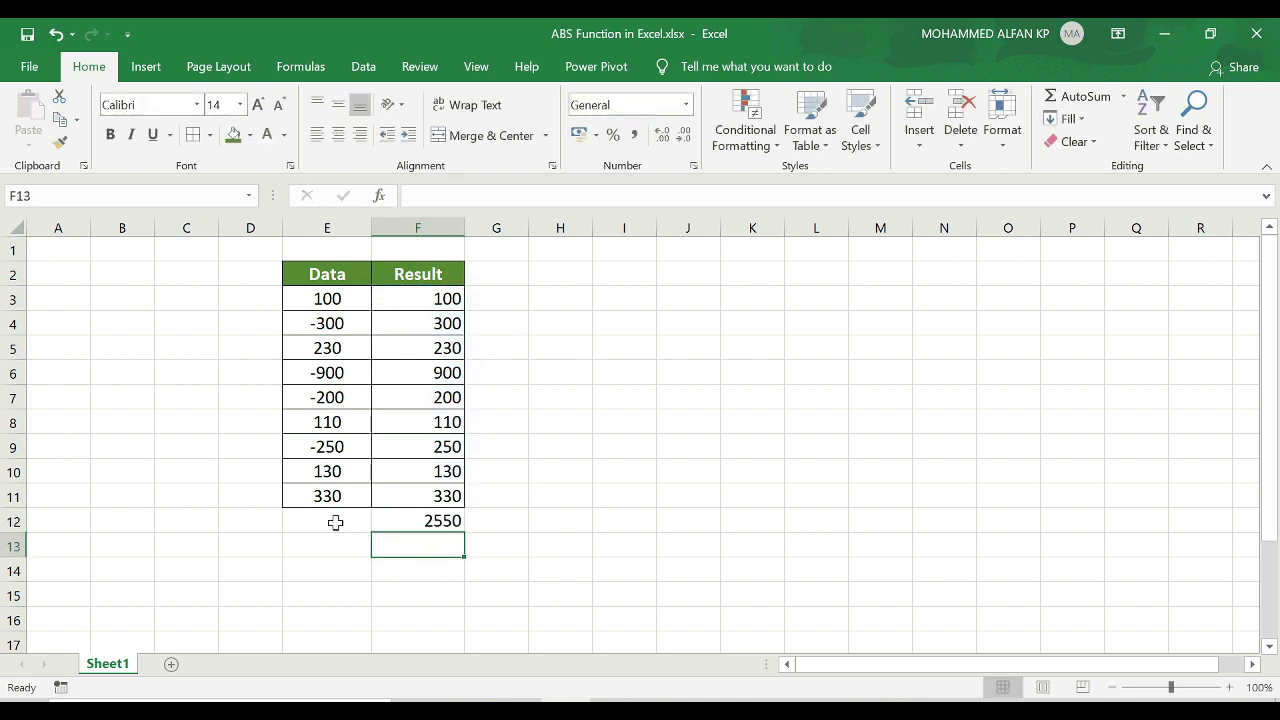
# Total the Data column with =SUM(E3:E11) in E12, giving -750.
pyautogui.click(335, 523)
pyautogui.write('=sum(')
pyautogui.moveTo(327, 299); pyautogui.dragTo(340, 490)
pyautogui.write(')')
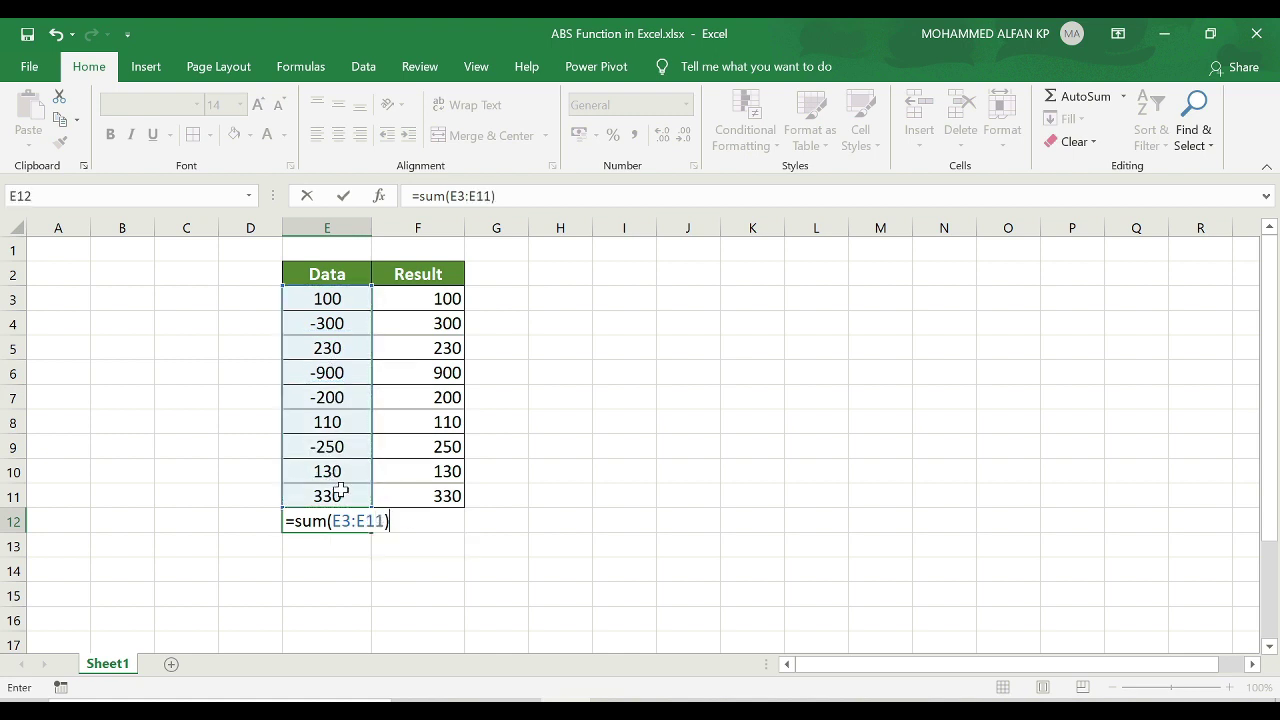
pyautogui.press('Return')
pyautogui.click(310, 520)
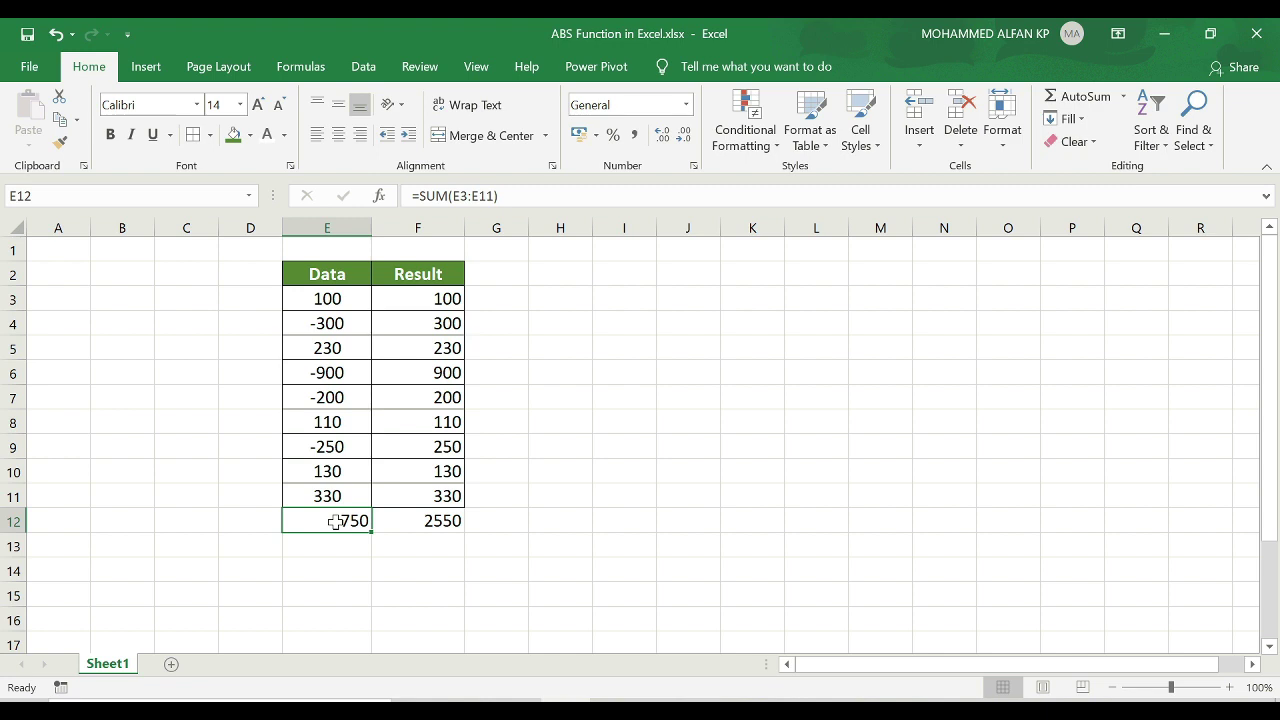
# Clear the Result values and total in F3:F12 and the -750 total in E12.
pyautogui.moveTo(436, 300); pyautogui.dragTo(443, 537)
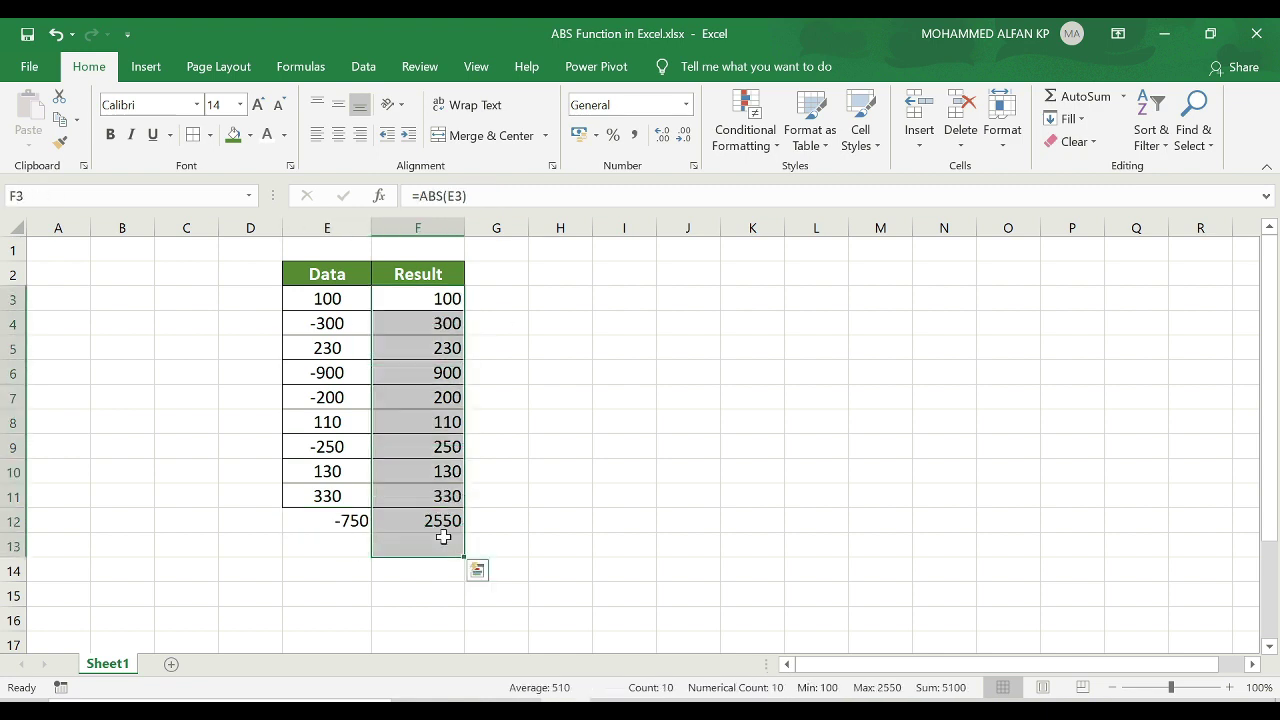
pyautogui.press('Delete')
pyautogui.click(410, 291)
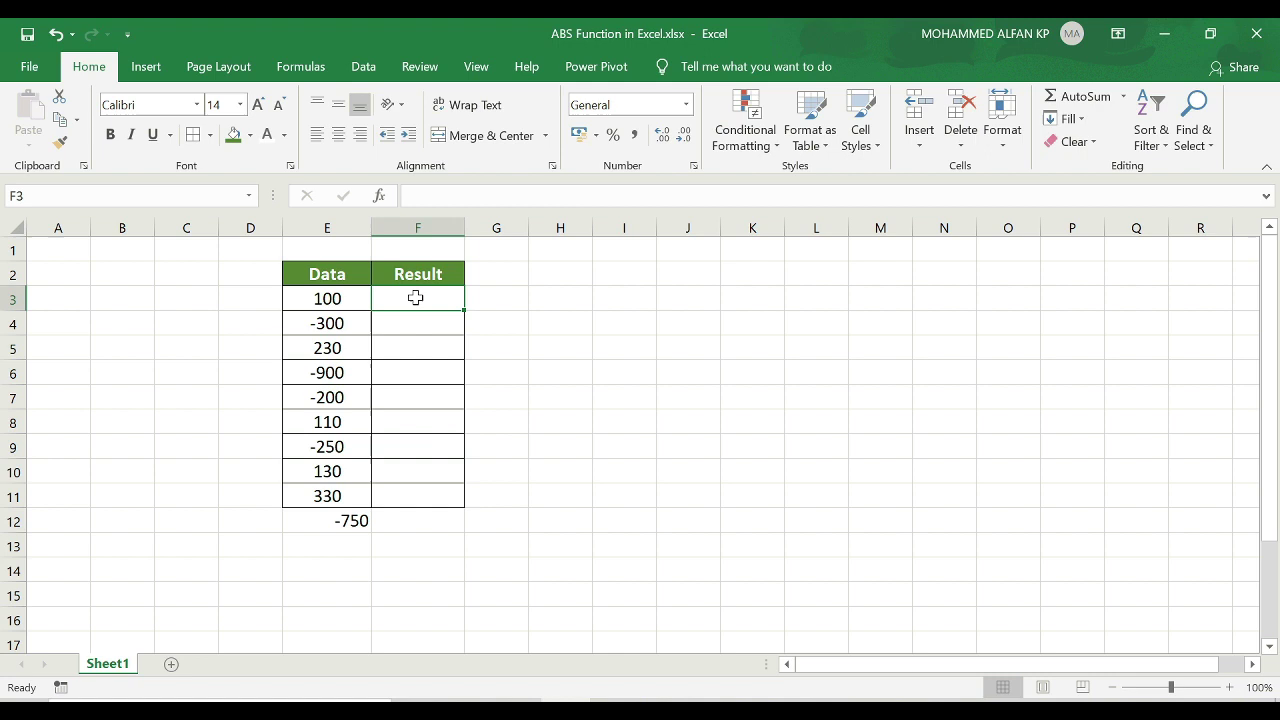
pyautogui.click(357, 516)
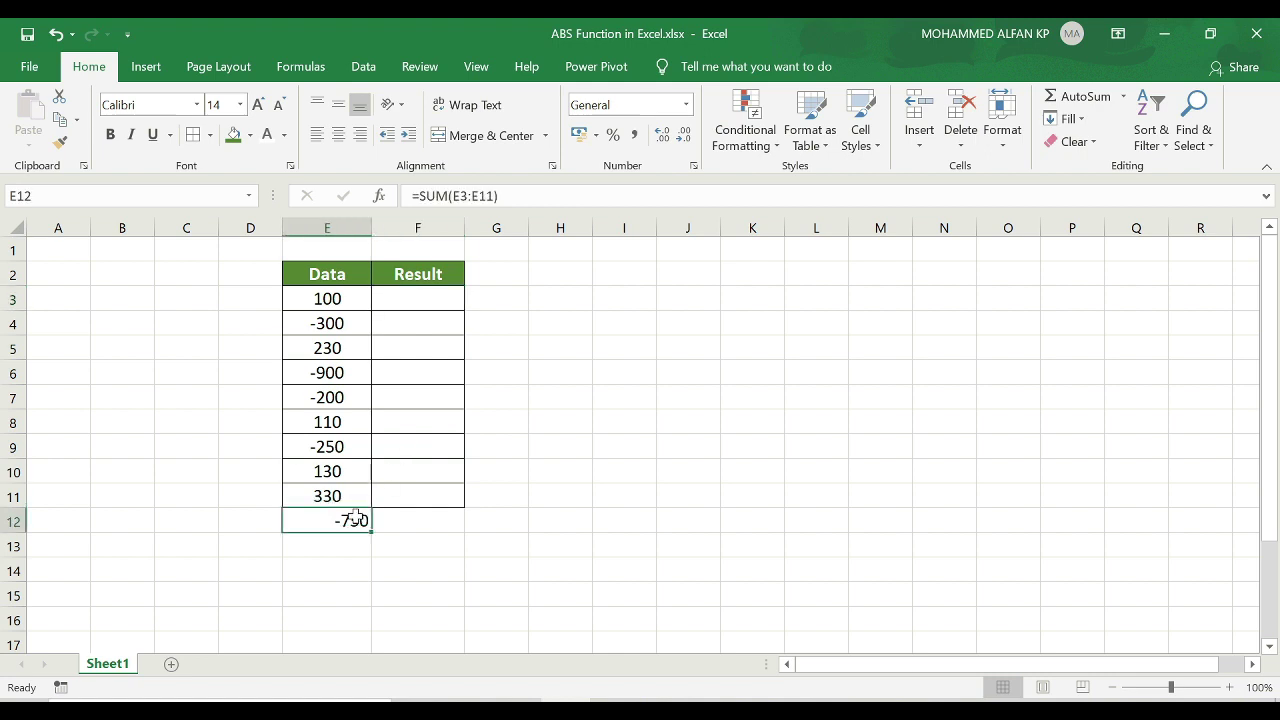
pyautogui.press('Delete')
# Enter =SUM(ABS(E3:E11)) in E12 as an array formula with Ctrl+Shift+Enter.
pyautogui.write('=')
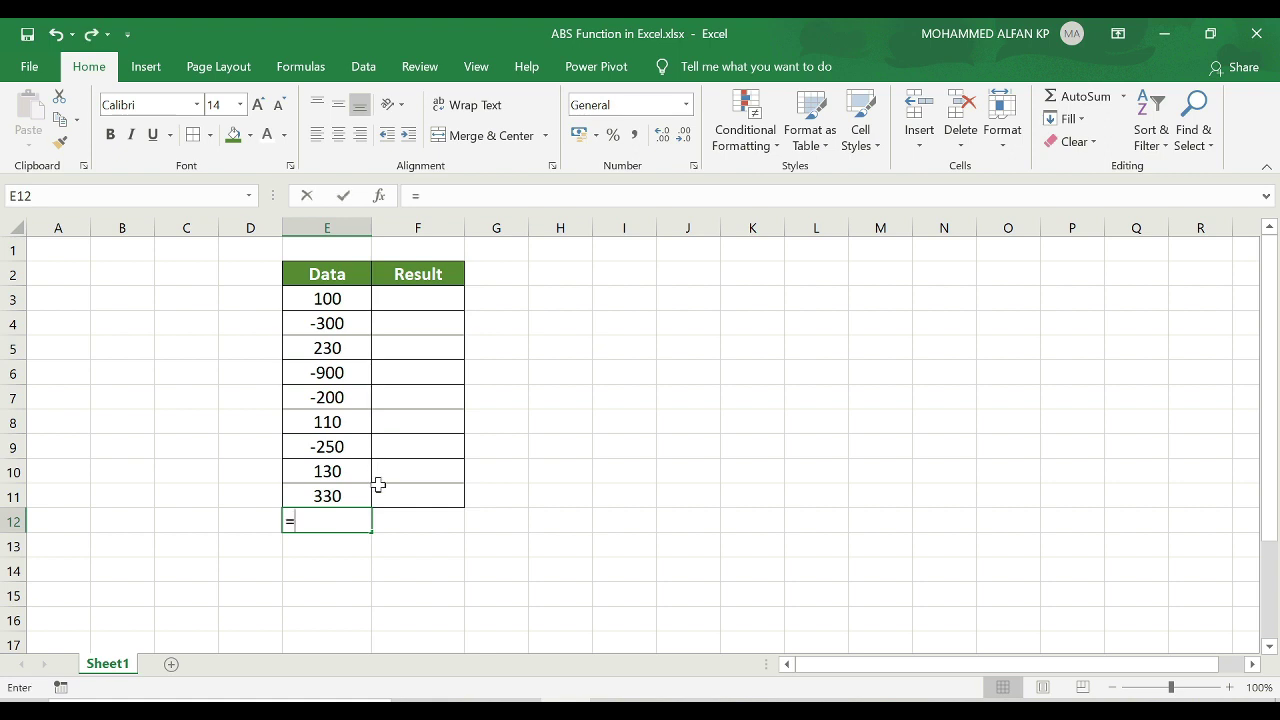
pyautogui.write('sum')
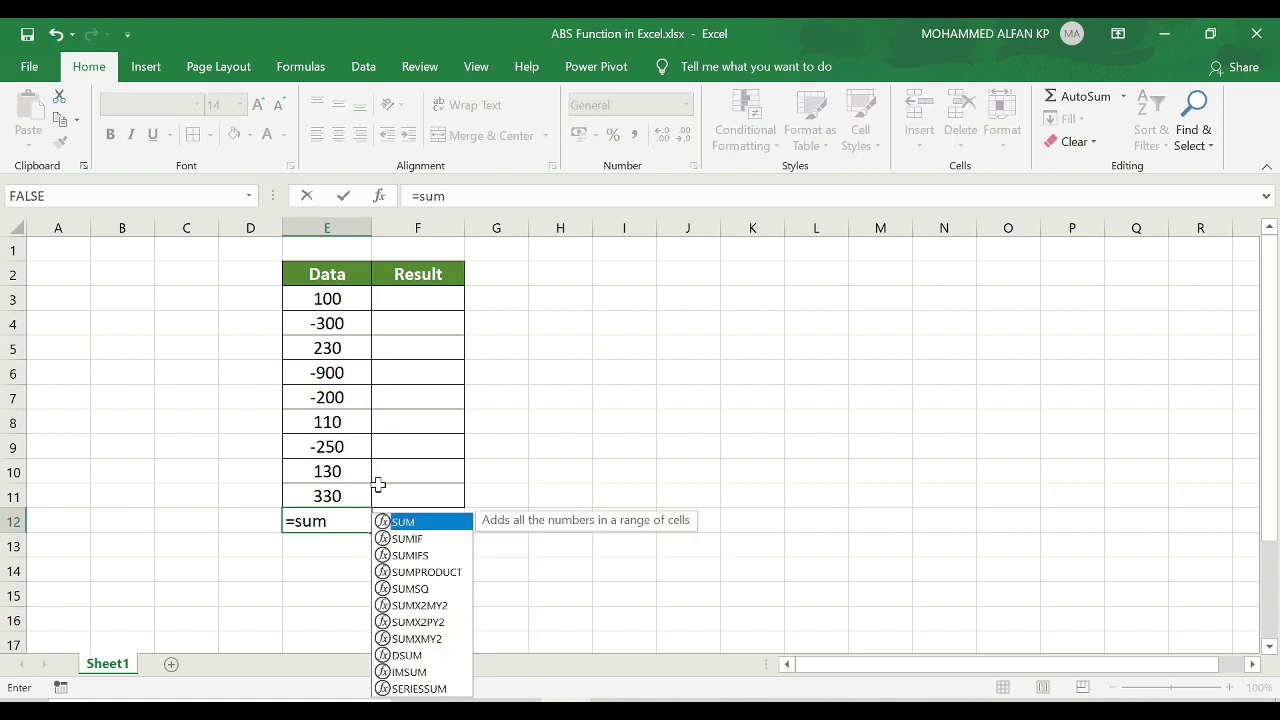
pyautogui.write('(abs(')
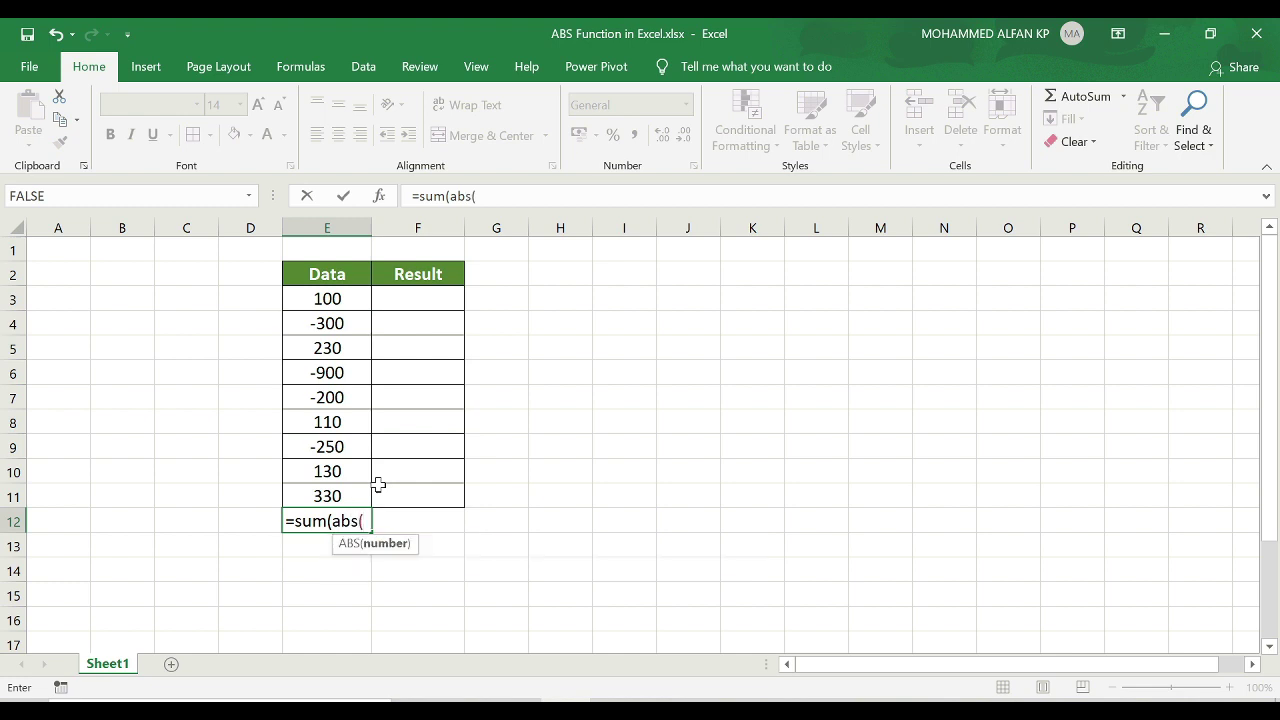
pyautogui.moveTo(345, 400); pyautogui.dragTo(341, 495)
pyautogui.write(')')
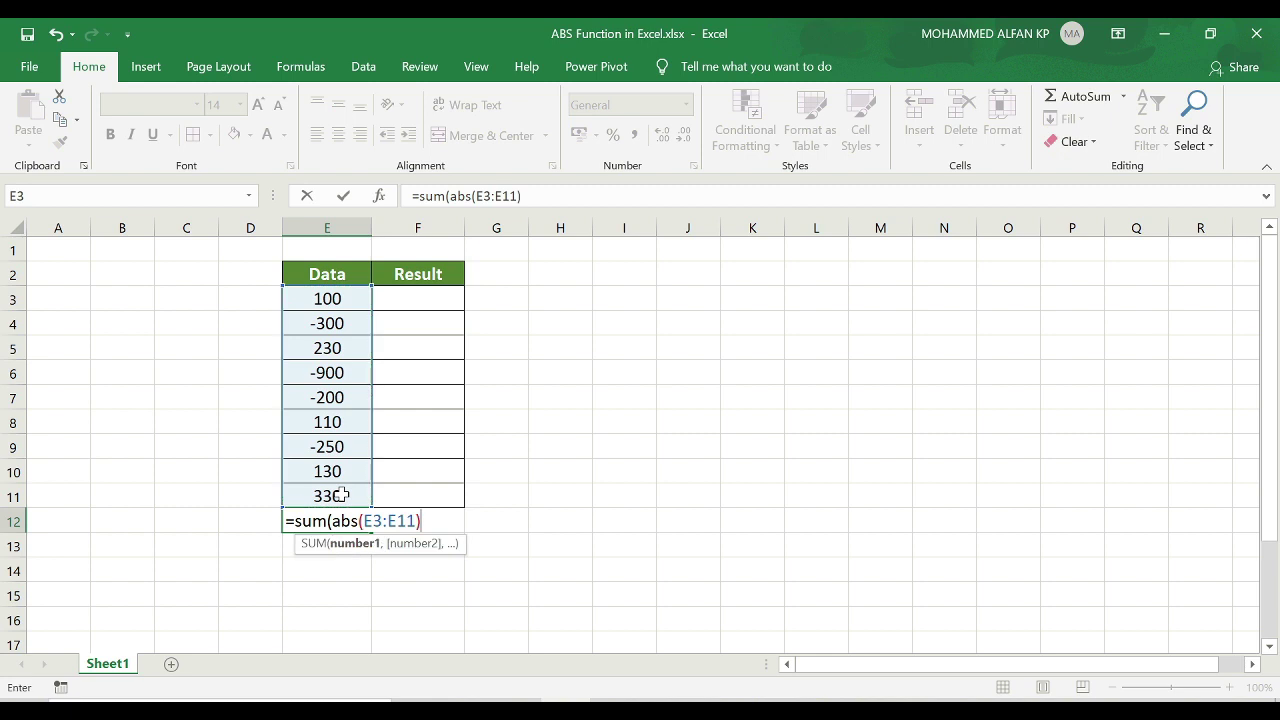
pyautogui.write(')')
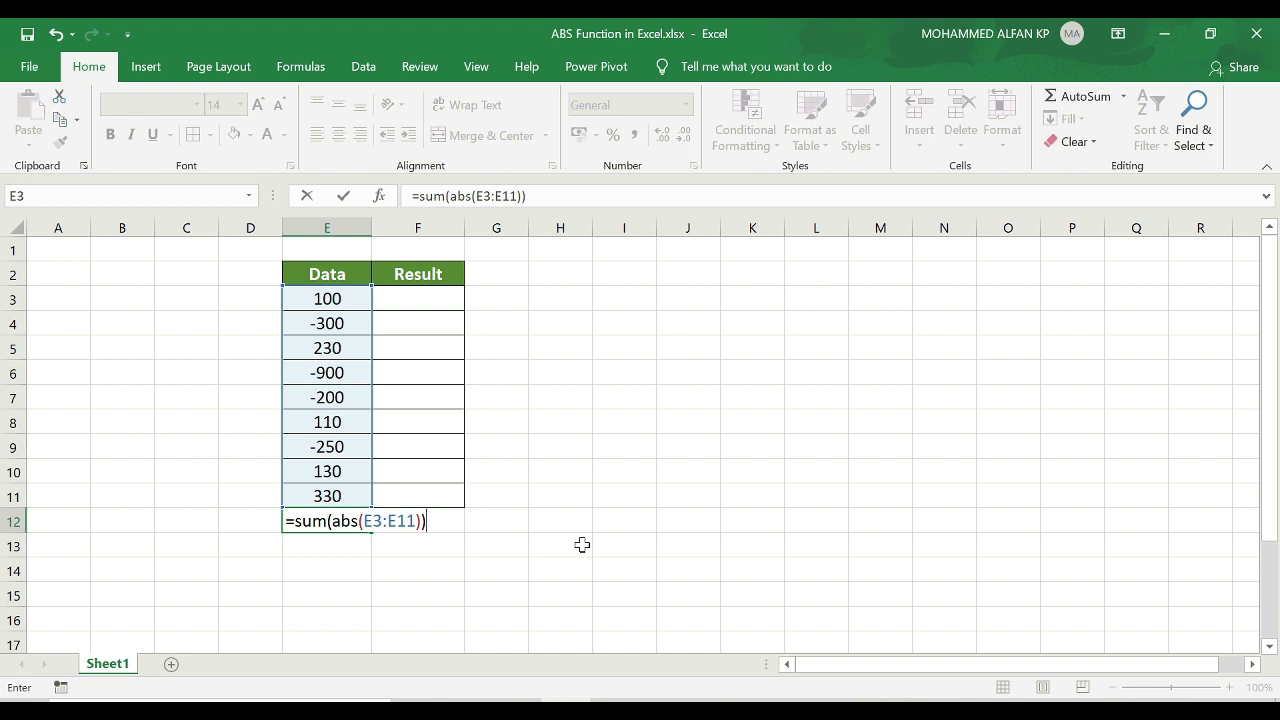
pyautogui.press('Return')
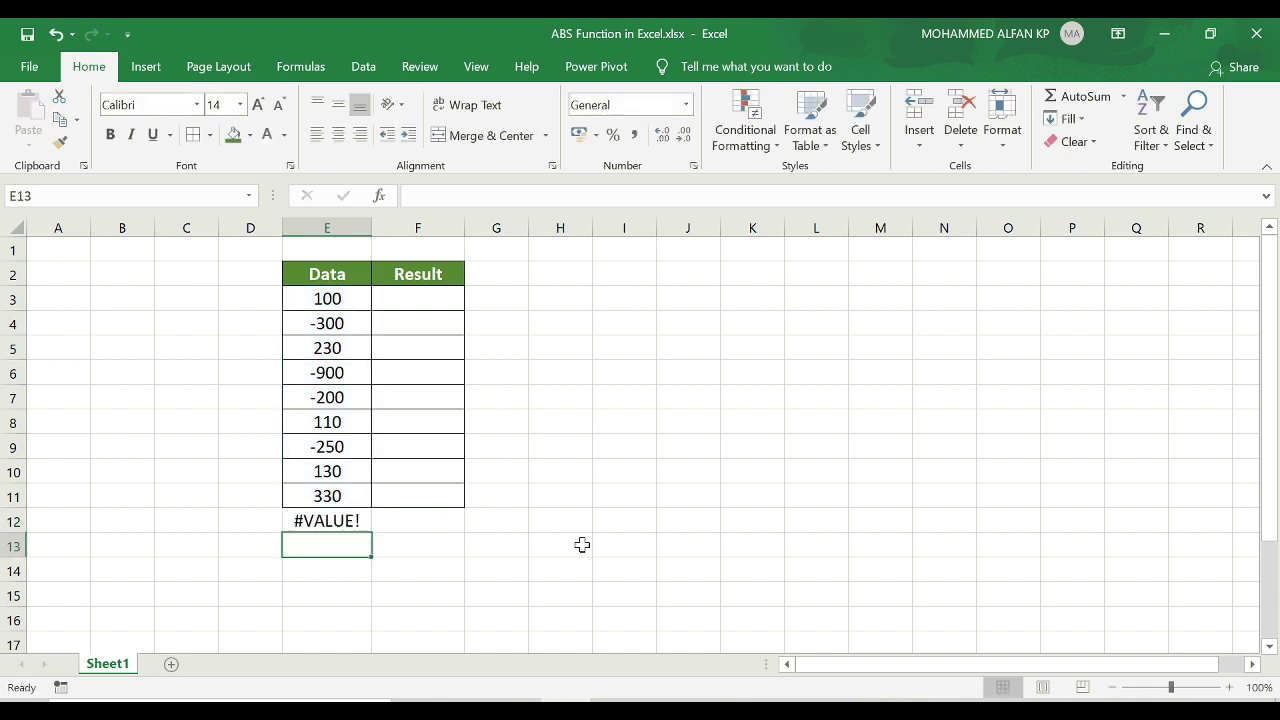
pyautogui.doubleClick(330, 521)
pyautogui.click(437, 521)
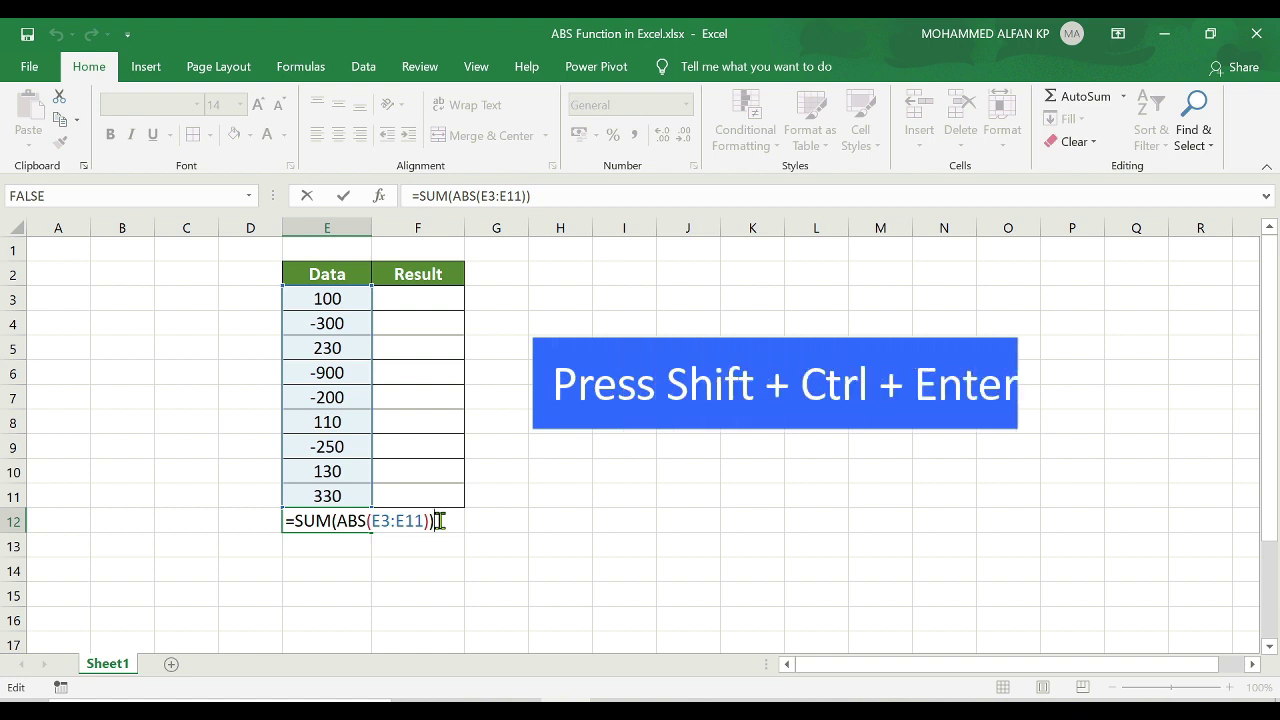
pyautogui.hotkey('ctrl', 'shift', 'Return')
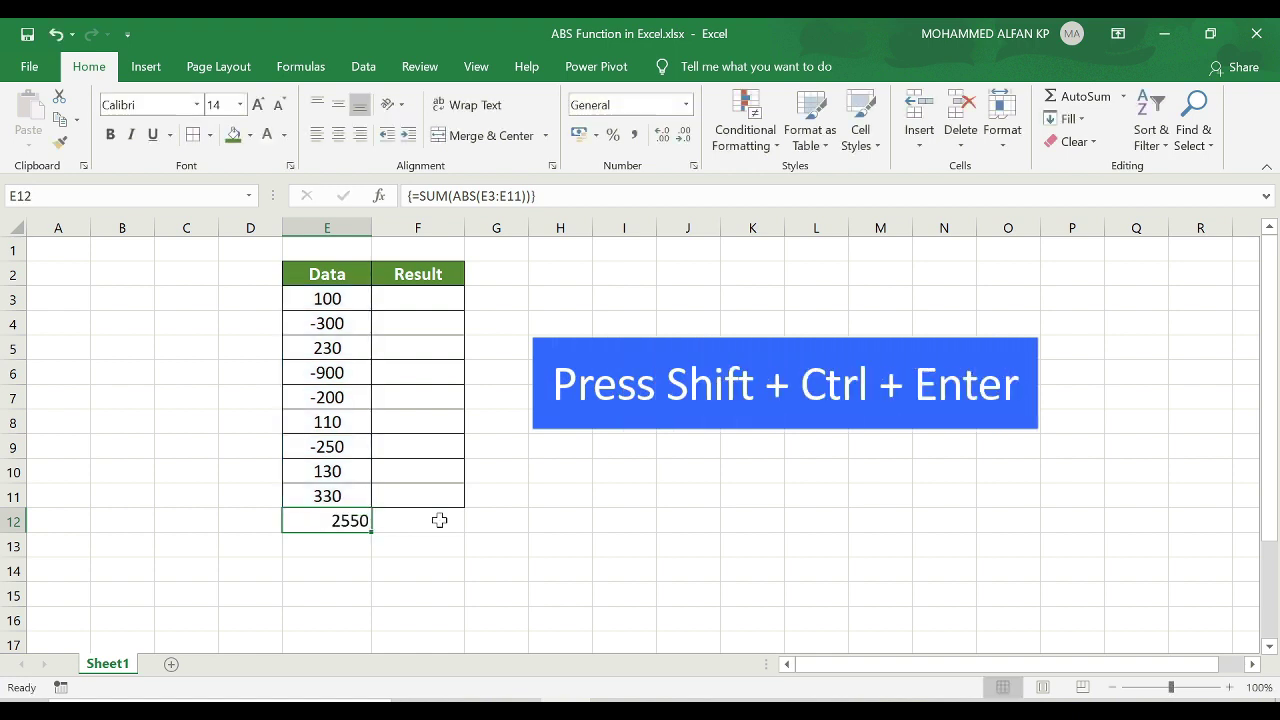